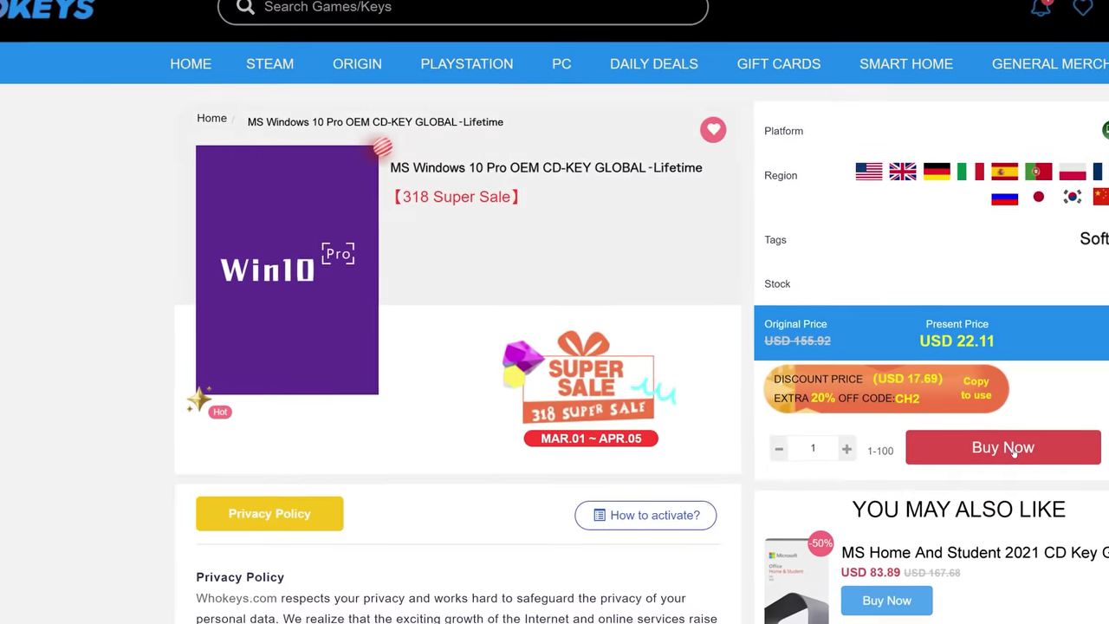
Step: Buy the Windows 10 Pro key on Whokeys with promo code TN2
click(1002, 447)
click(338, 478)
text(TN2)
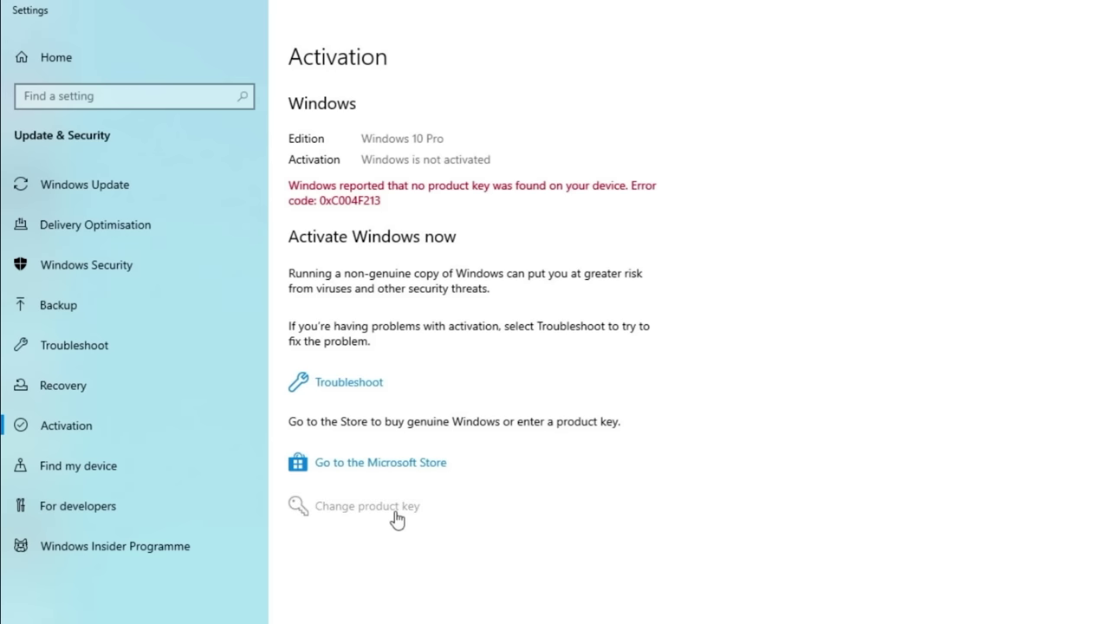
Step: Enter the purchased product key in Windows activation to activate Windows
click(407, 509)
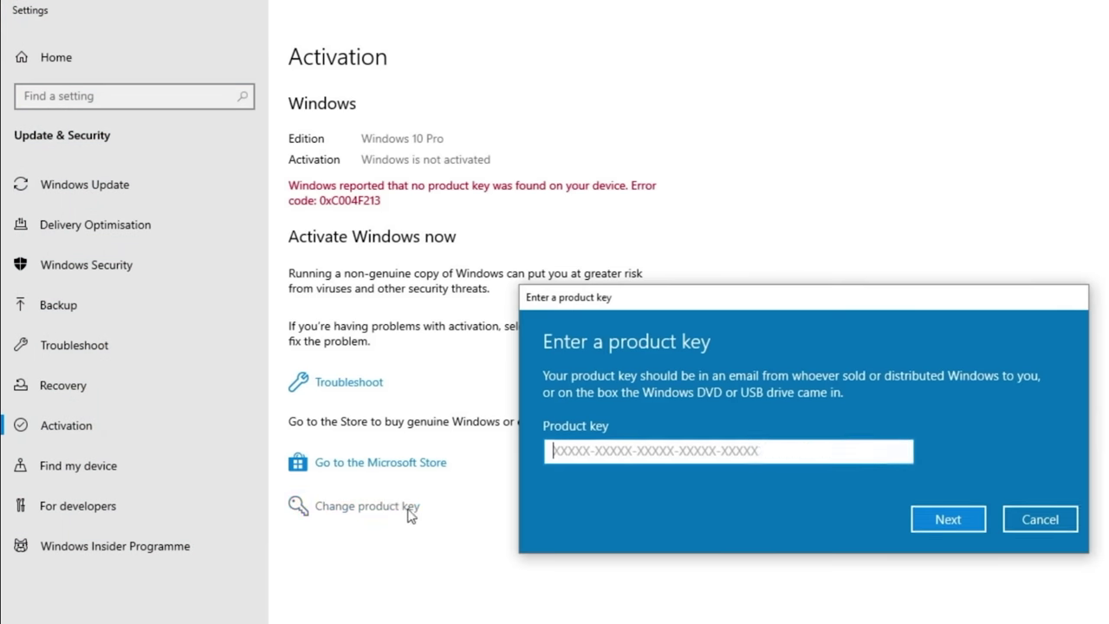
click(948, 521)
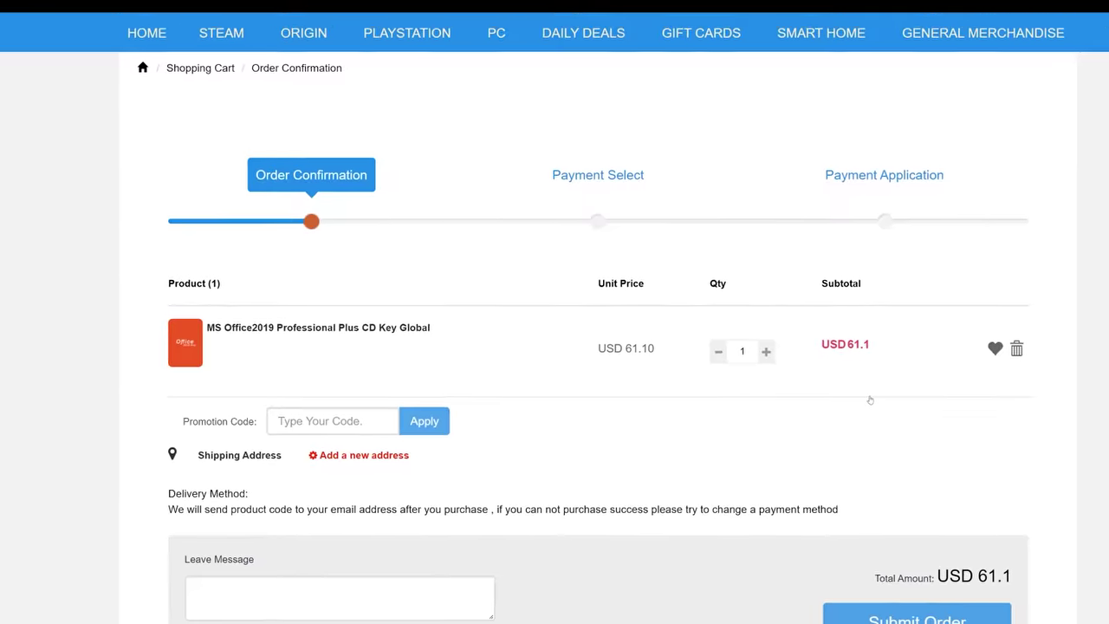
text(20)
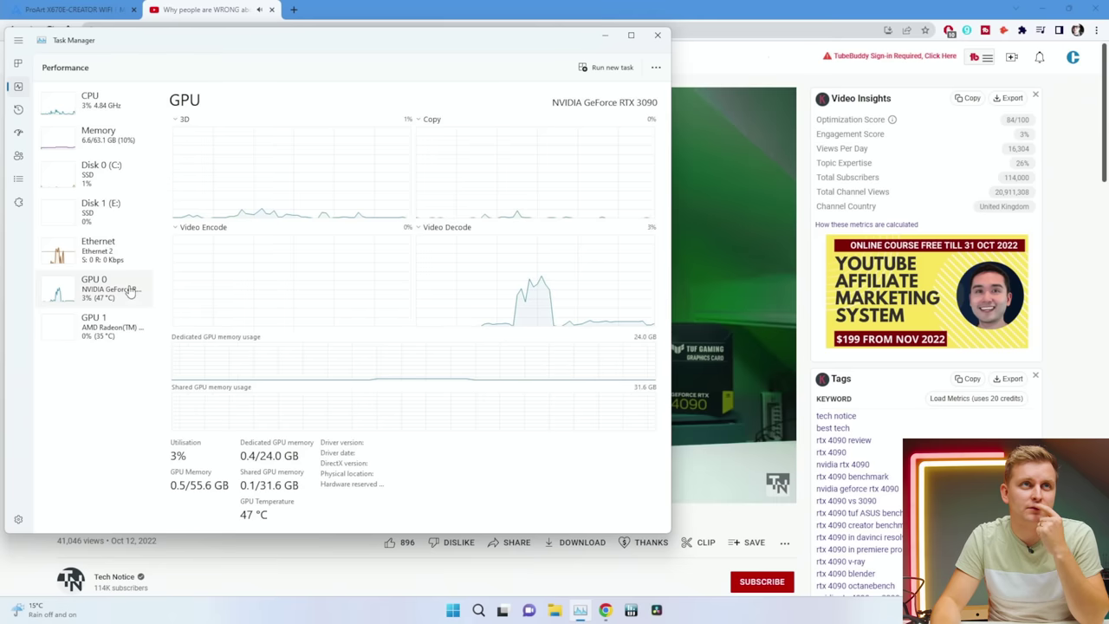
Step: Show the AMD Radeon (GPU 1) performance graphs in Task Manager
click(107, 335)
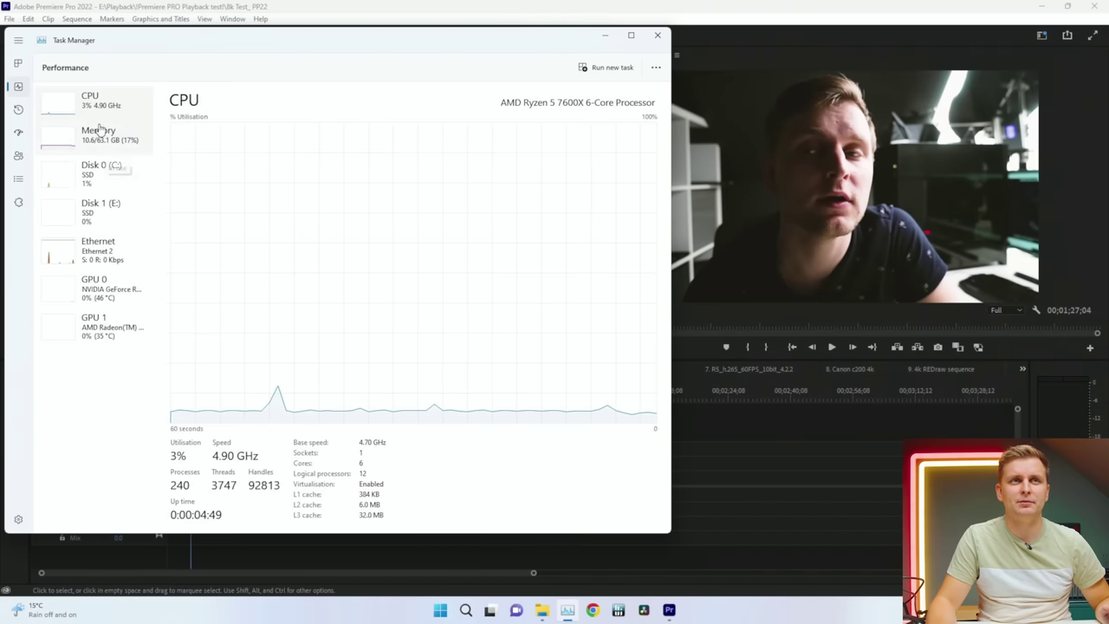
Step: Show Task Manager's Memory page, with about 10.6 of 63.1 GB in use
click(87, 149)
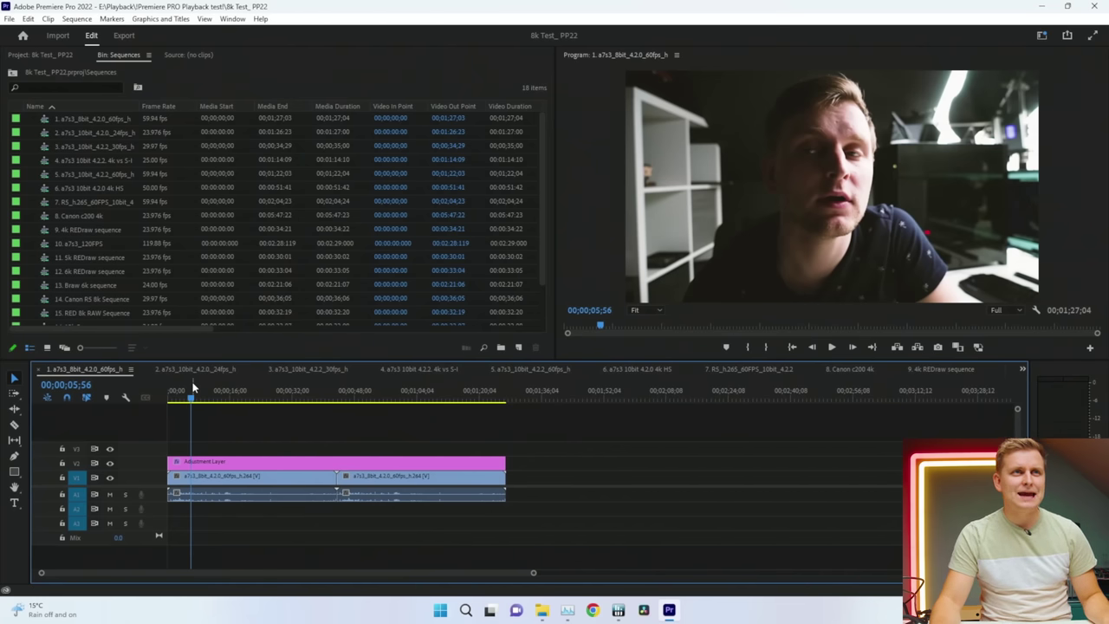
Step: Play the a7s3 8-bit sequence from the start with the dropped-frame indicator turned on
drag(193, 387, 170, 386)
key(space)
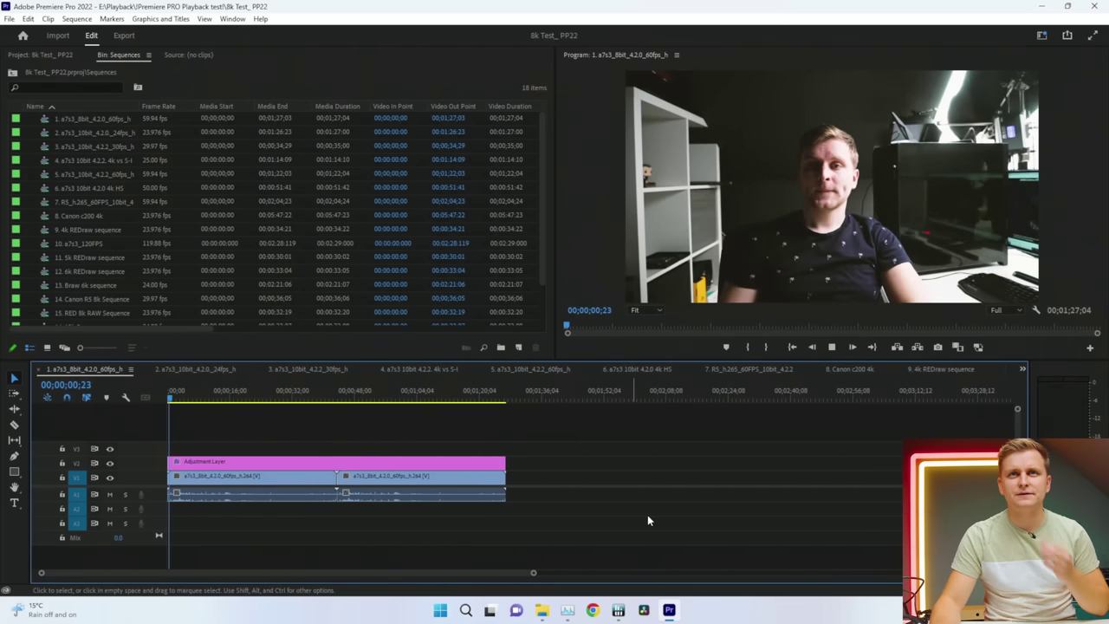
click(1036, 310)
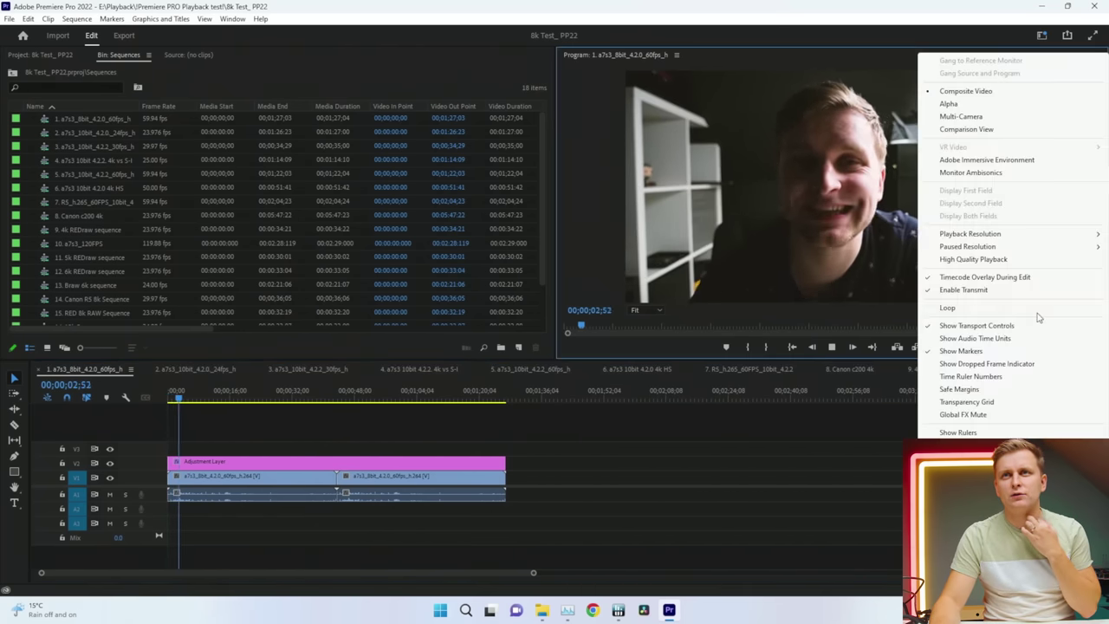
click(1007, 364)
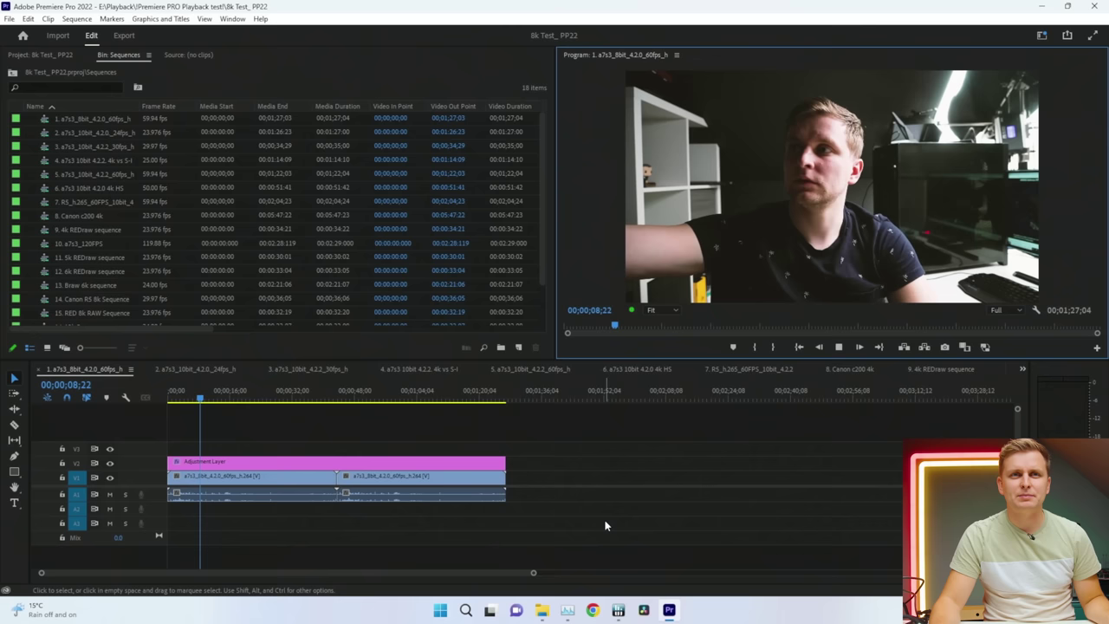
click(588, 450)
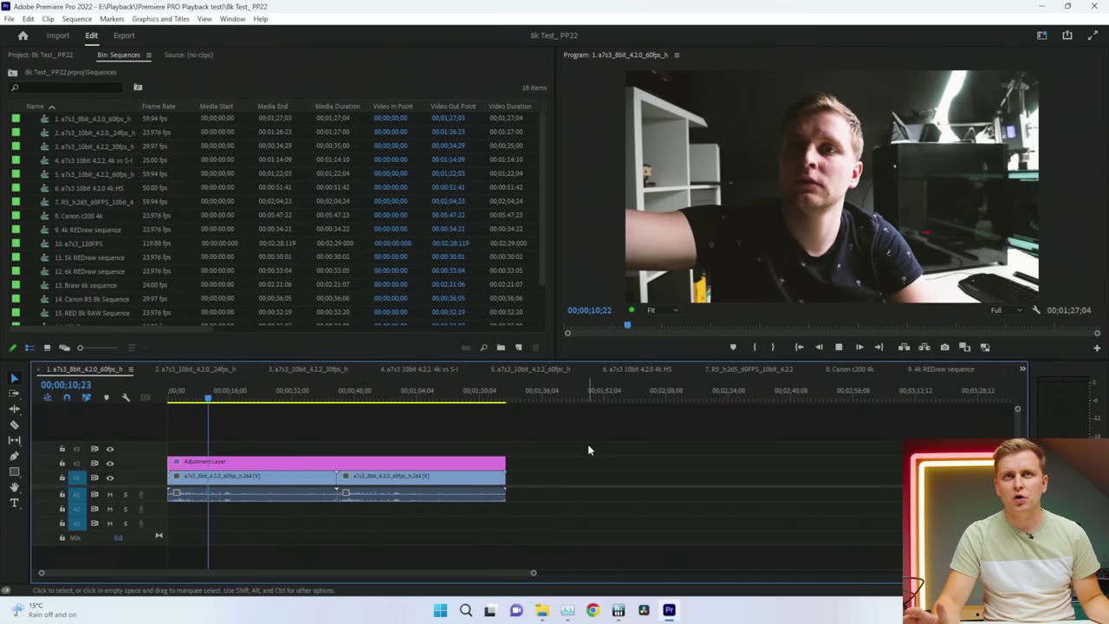
Step: Check HWiNFO sensors and the RTX 3090 and AMD Radeon GPU loads during playback
key(alt+Tab)
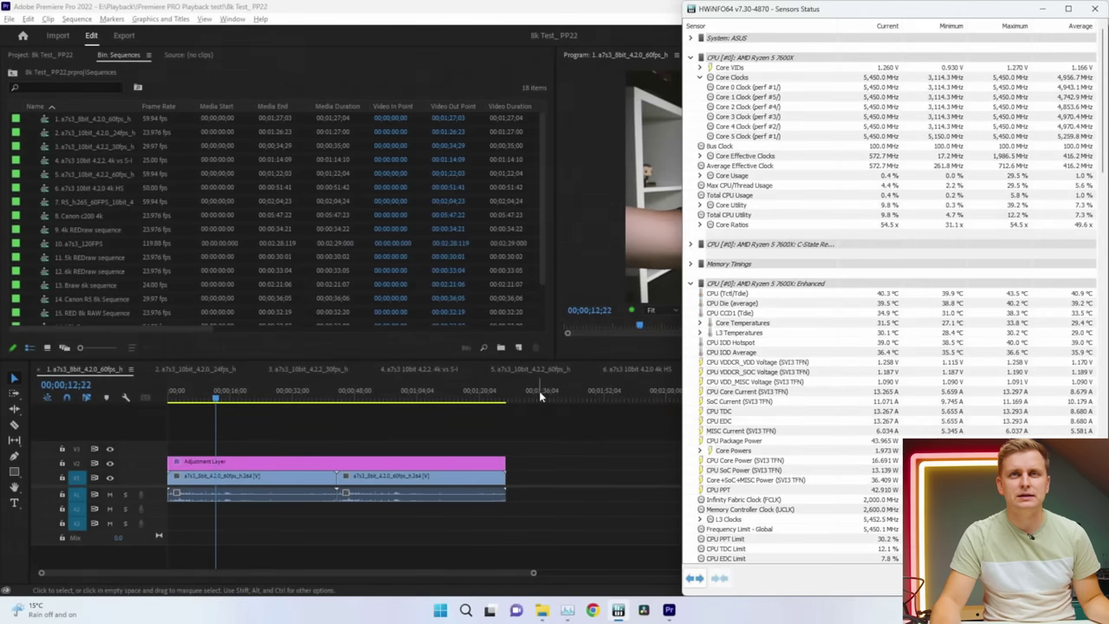
key(alt+Tab)
key(Tab)
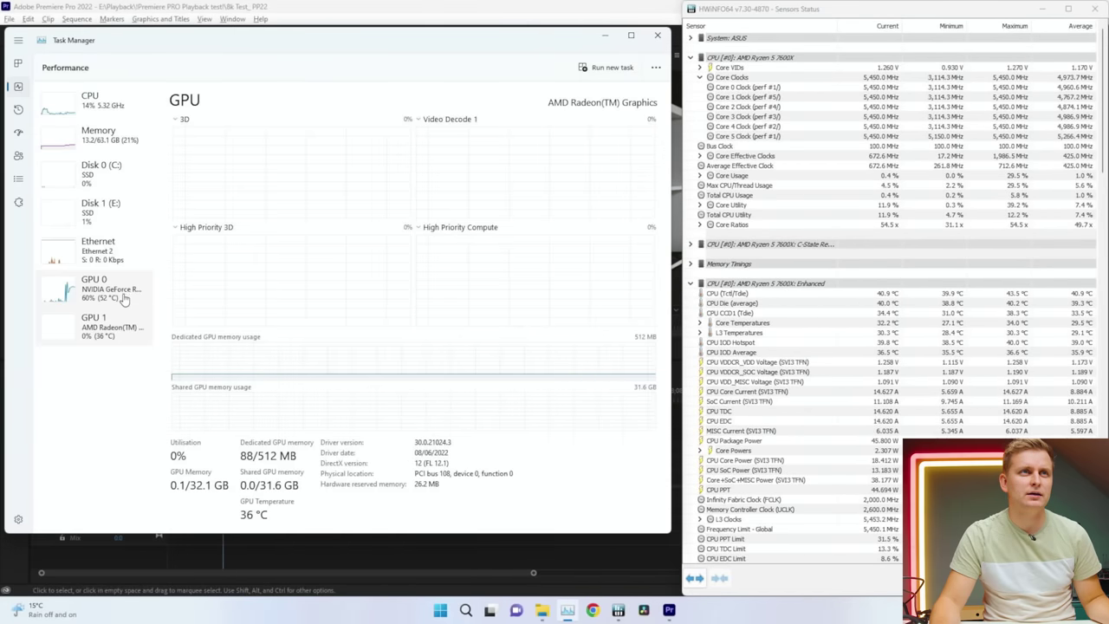
click(124, 299)
click(90, 332)
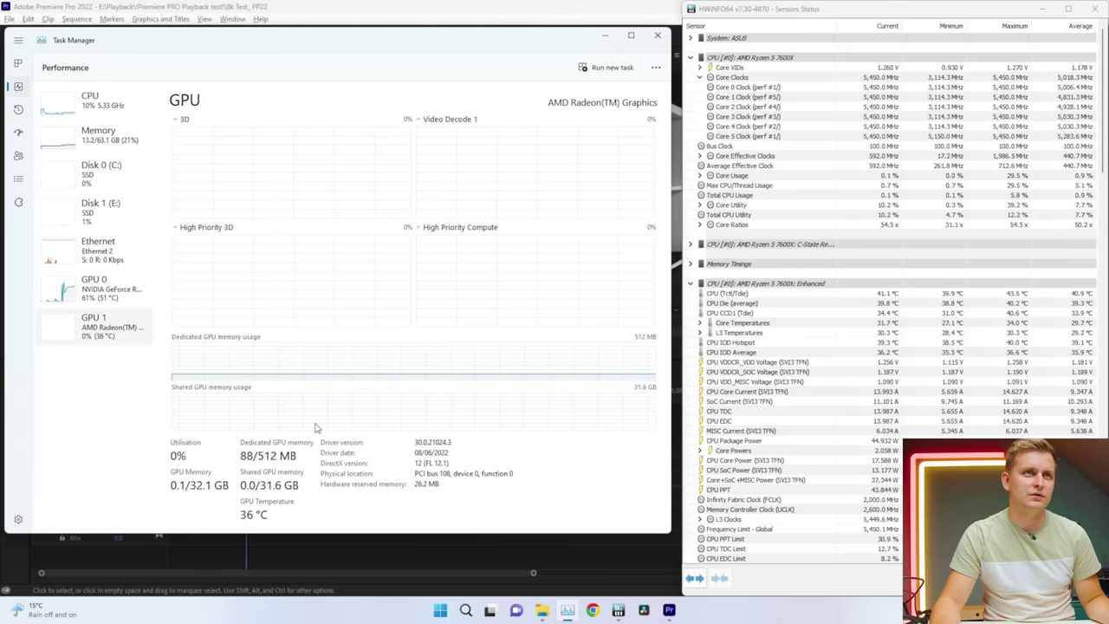
click(554, 567)
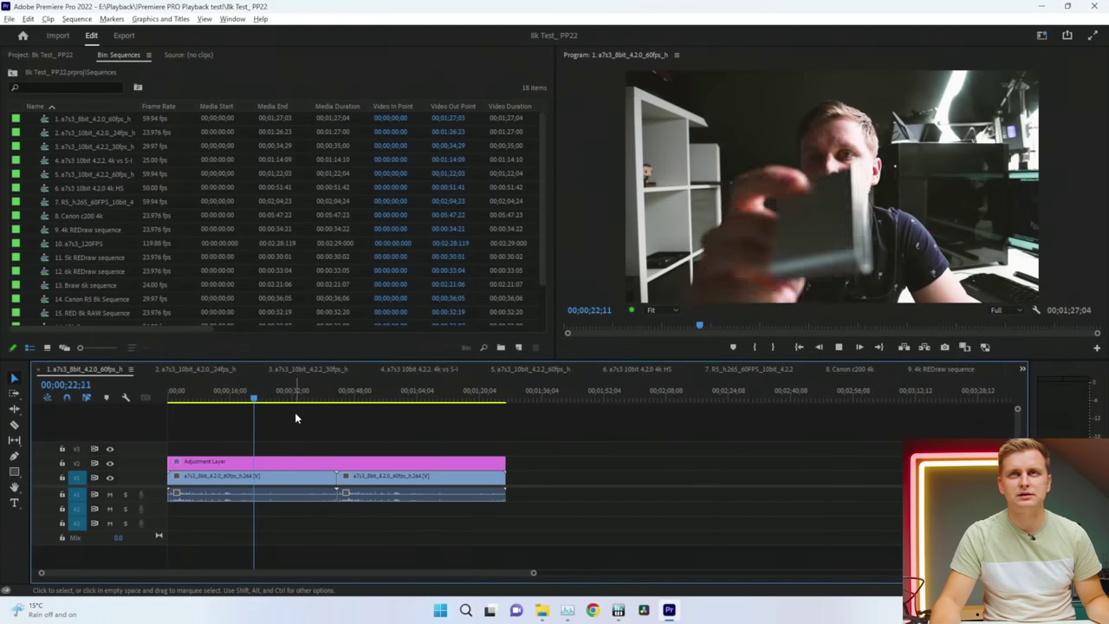
Step: Scrub the timeline from about 36 seconds to past one minute, then open sequence 2
drag(269, 400, 309, 402)
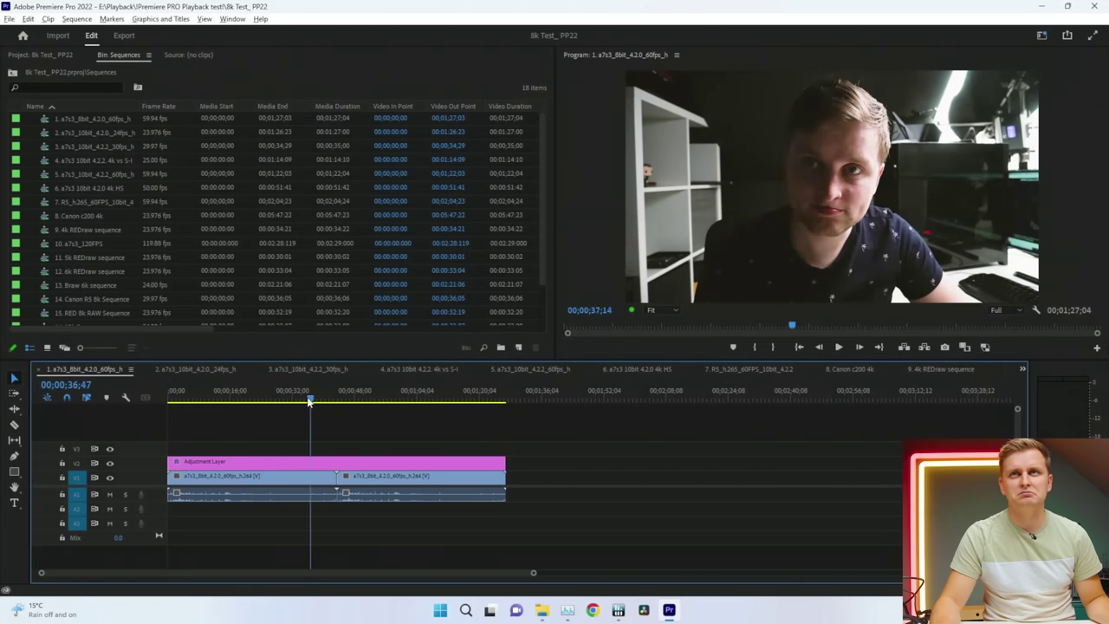
drag(232, 407, 317, 416)
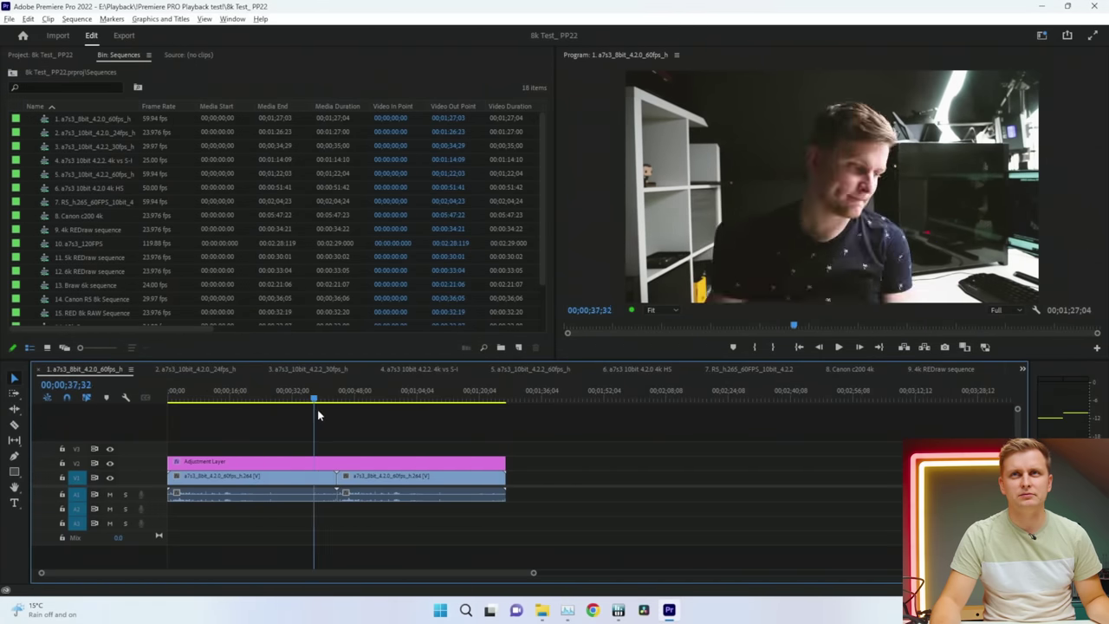
drag(395, 415, 320, 417)
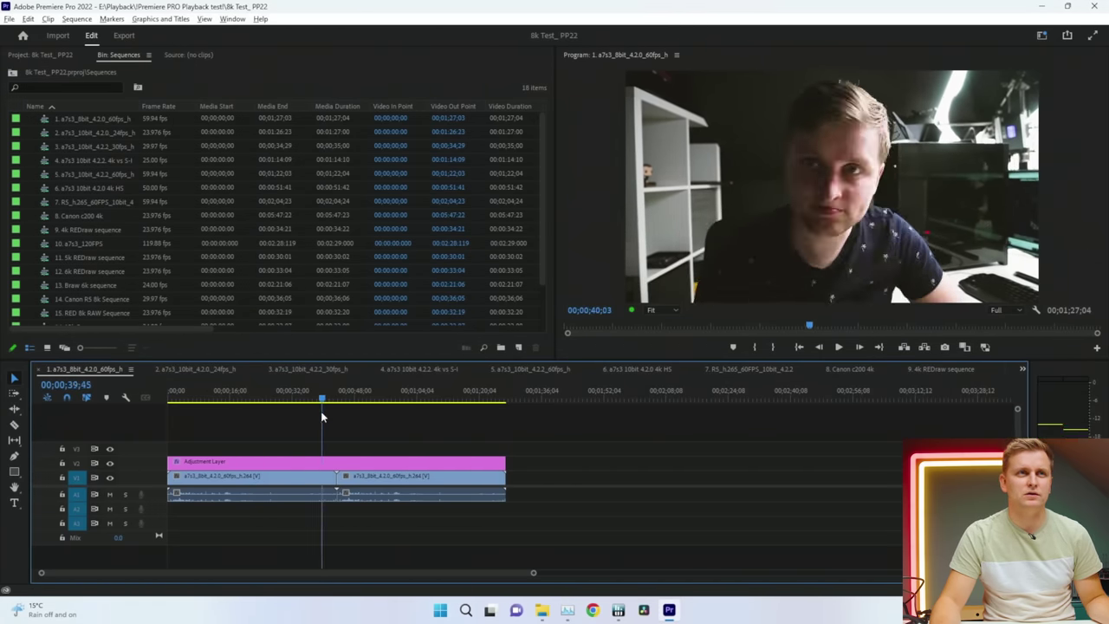
drag(417, 422, 420, 422)
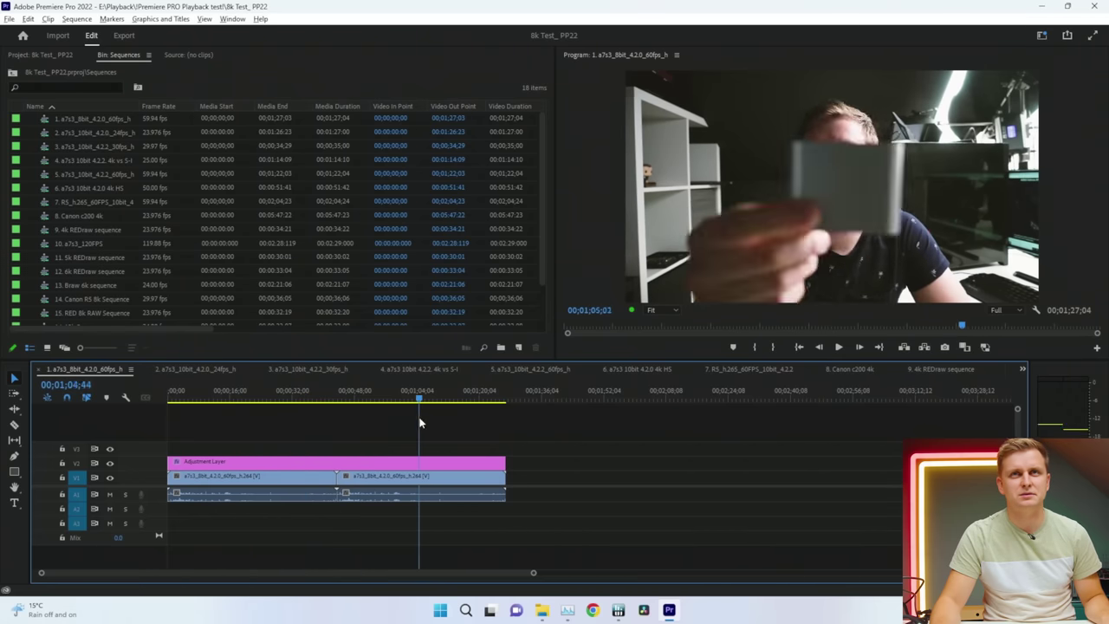
click(195, 369)
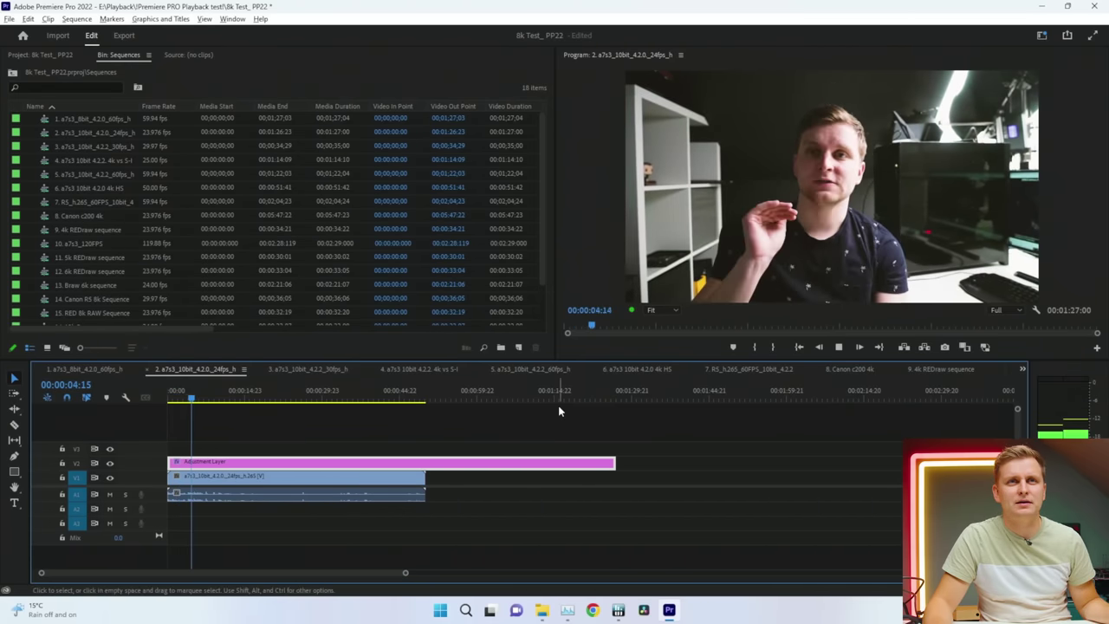
Step: Check AMD Radeon GPU load, then play the 30fps sequence from about 17 seconds
key(alt+Tab)
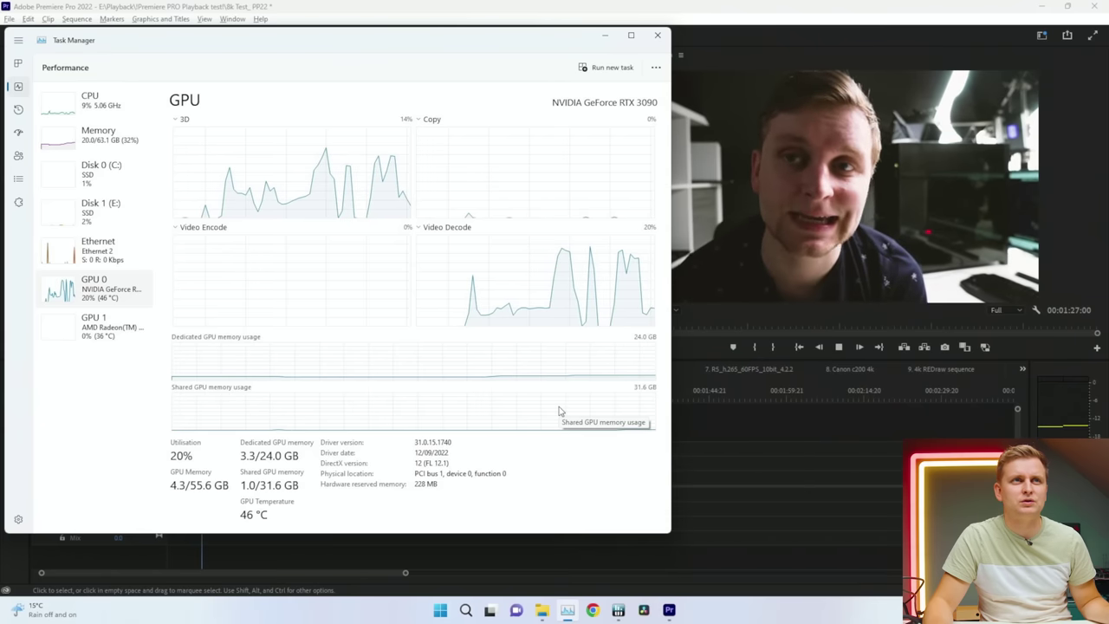
click(112, 330)
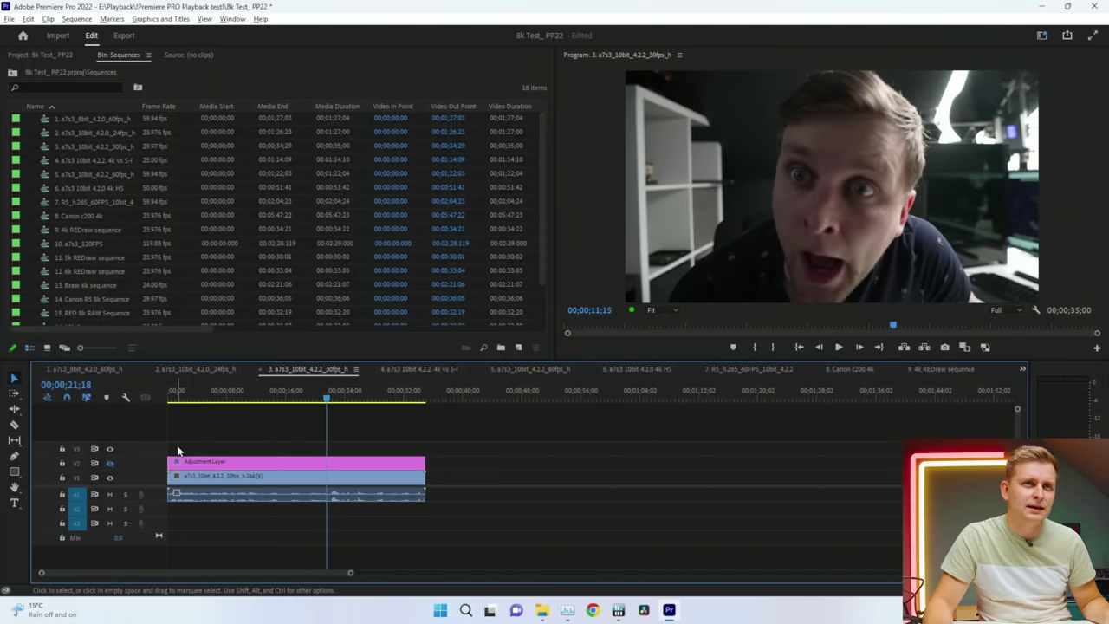
drag(195, 392, 191, 392)
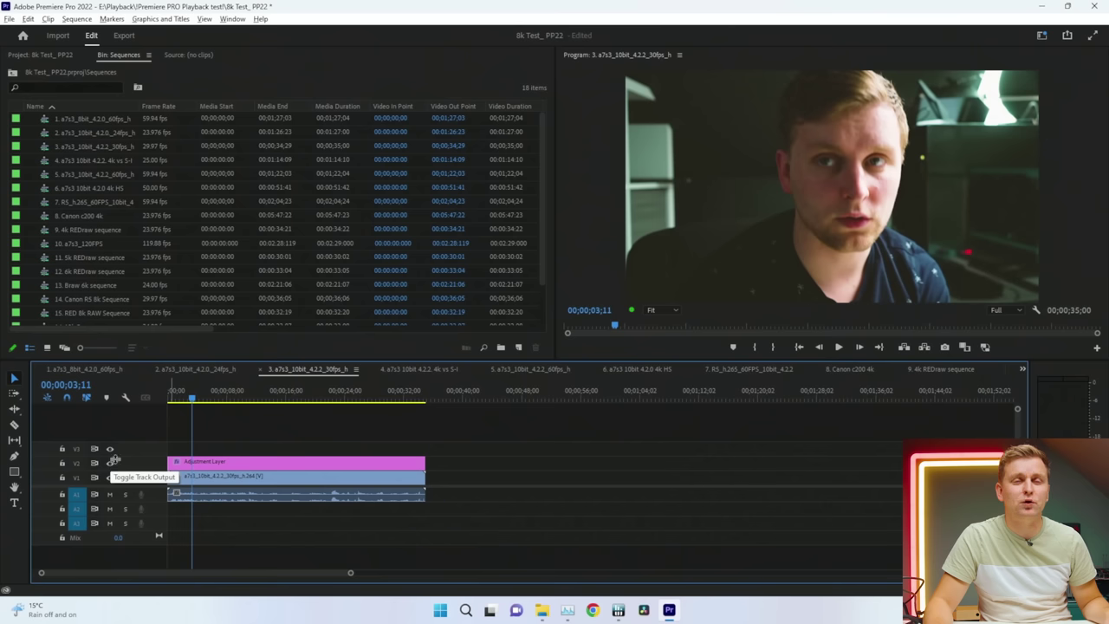
key(space)
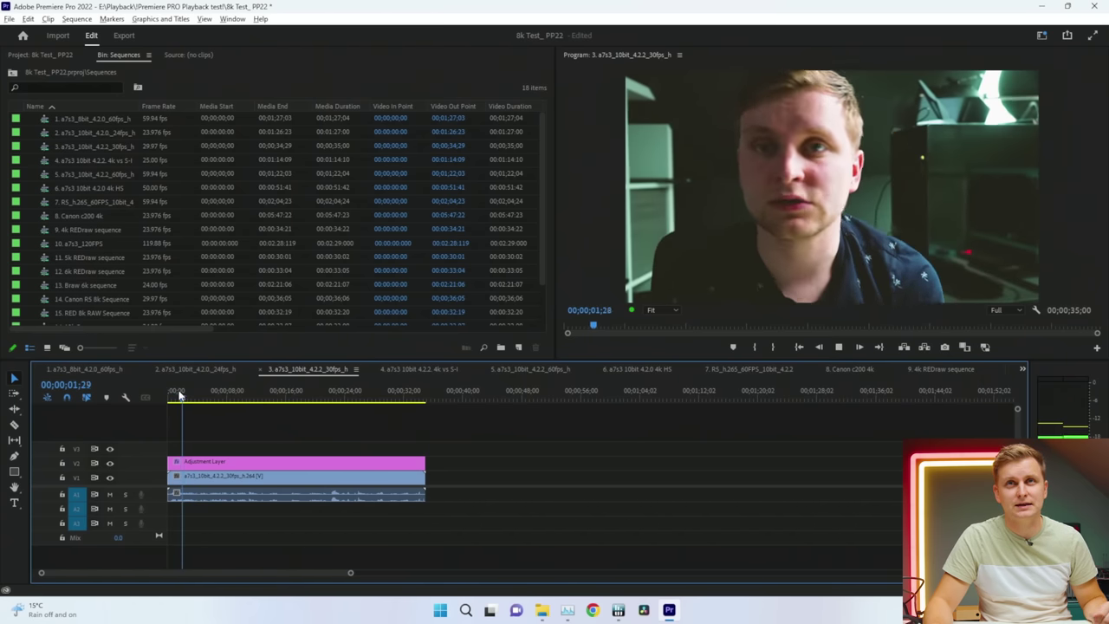
drag(180, 394, 177, 456)
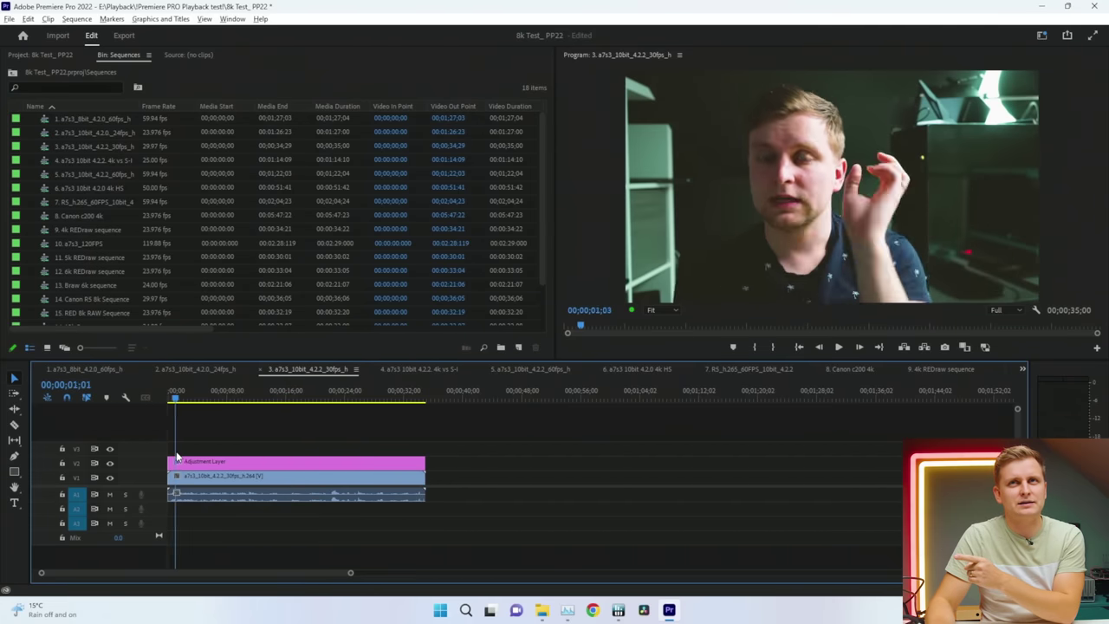
key(space)
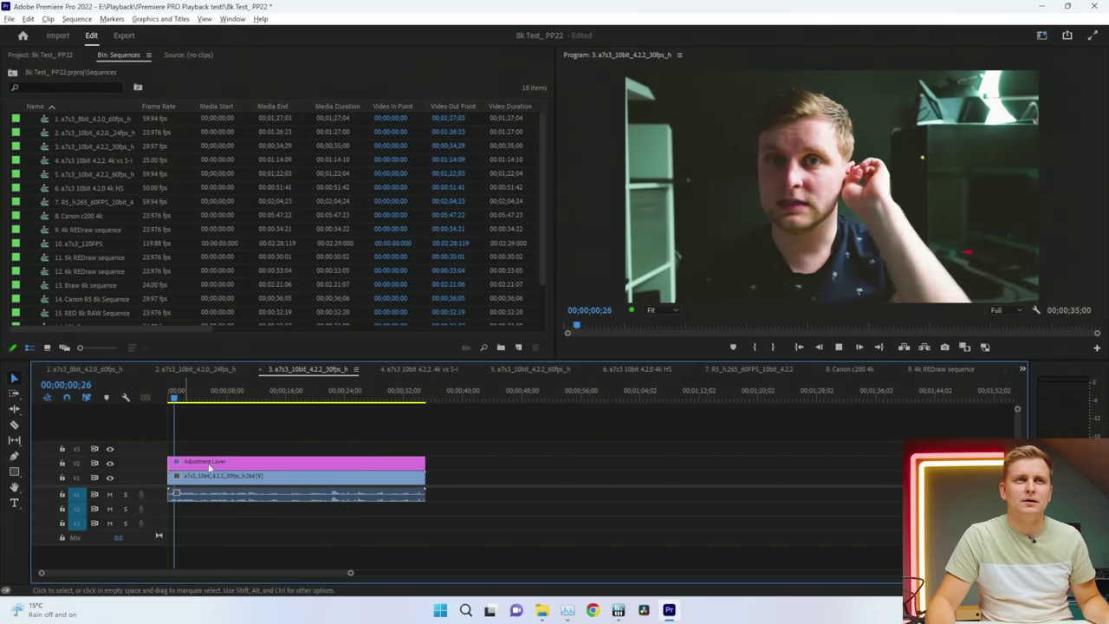
key(ctrl+shift+Escape)
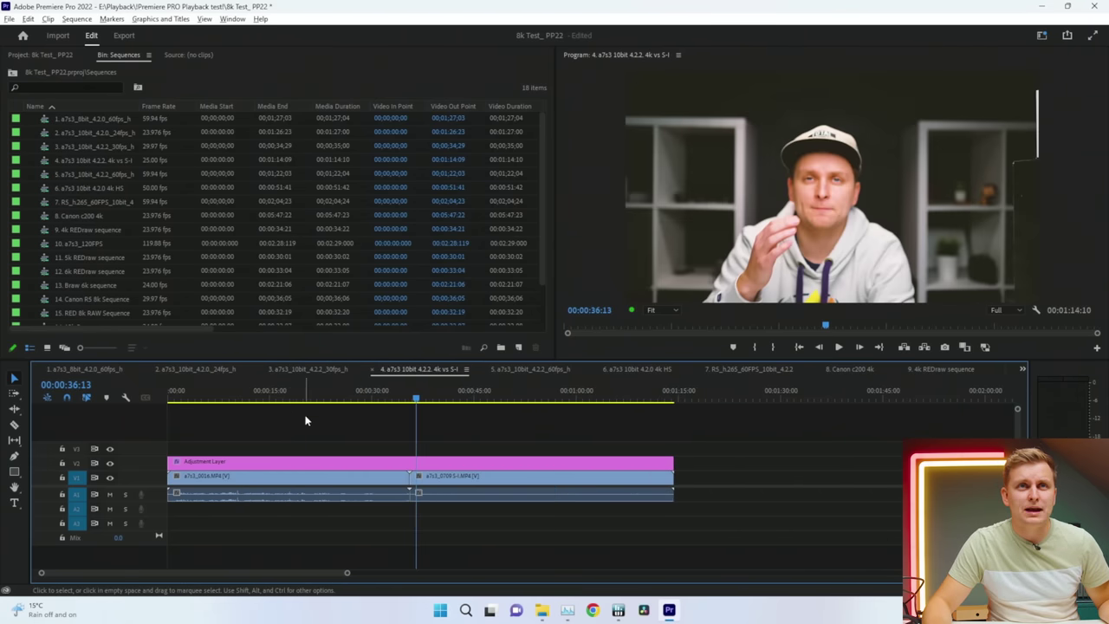
Step: Scrub sequence 4 from about 8 to 57 seconds, checking GPU load, then switch to sequence 5
drag(289, 403, 227, 403)
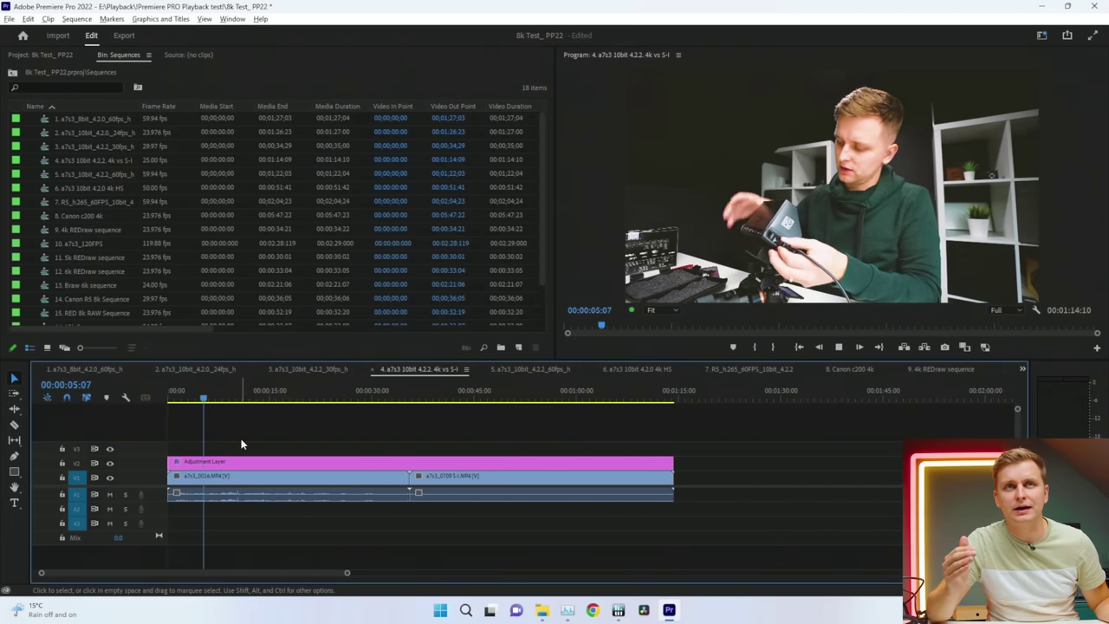
key(ctrl+shift+Escape)
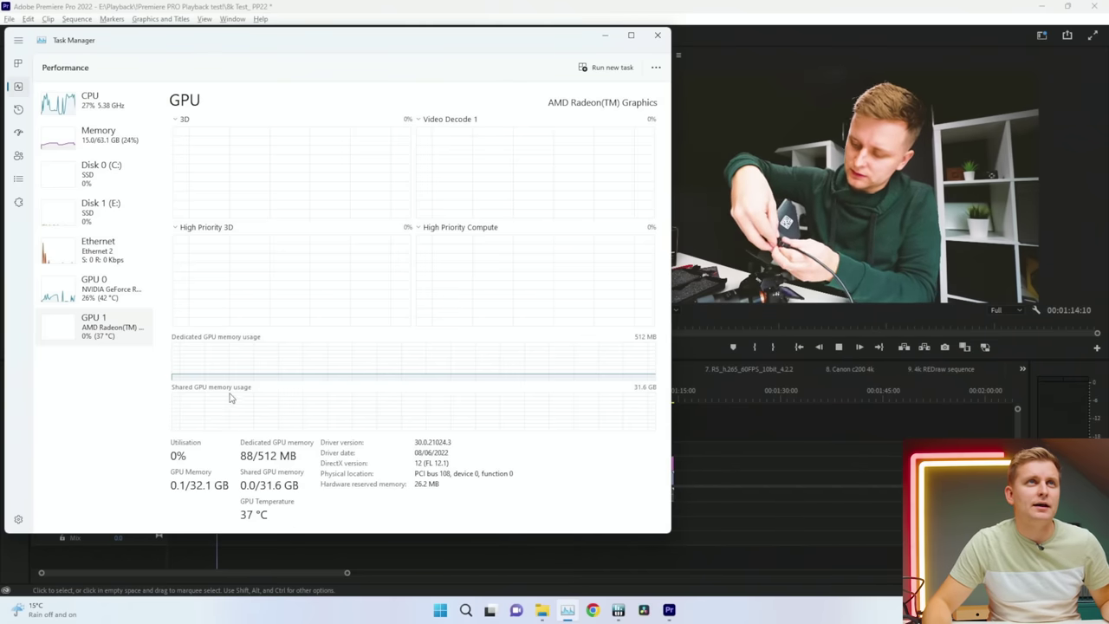
click(732, 455)
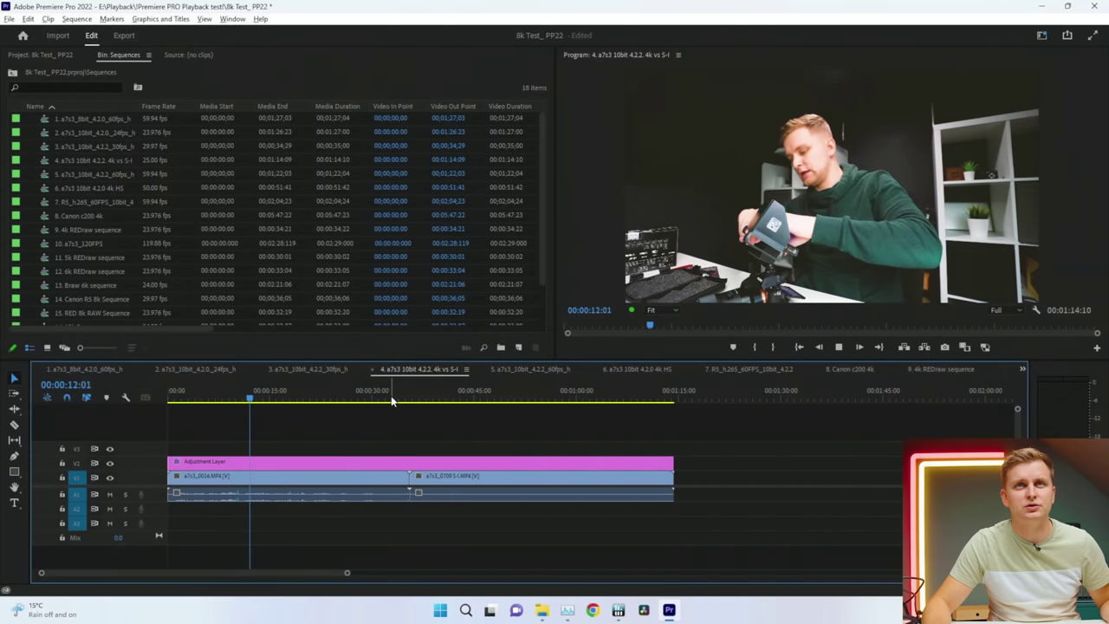
drag(346, 400, 399, 408)
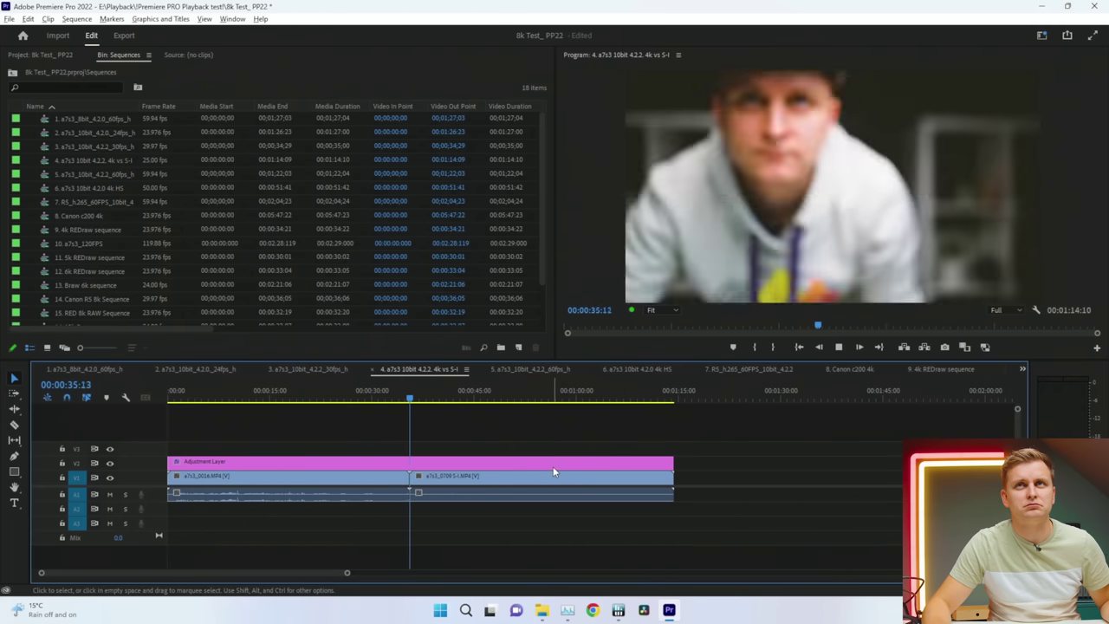
key(space)
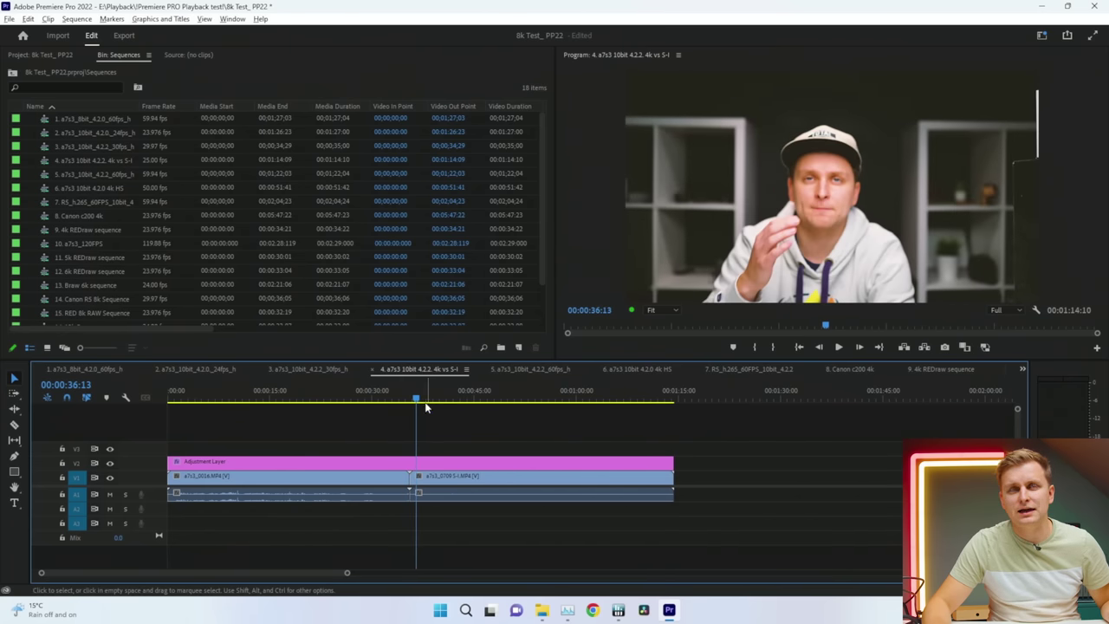
drag(437, 404, 442, 439)
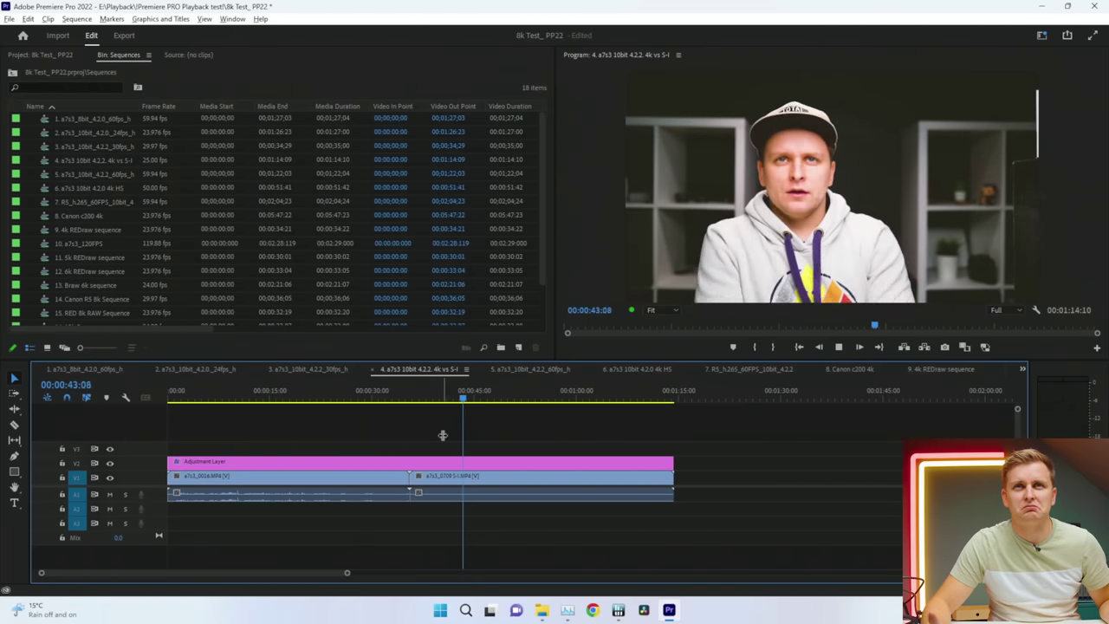
key(ctrl+shift+period)
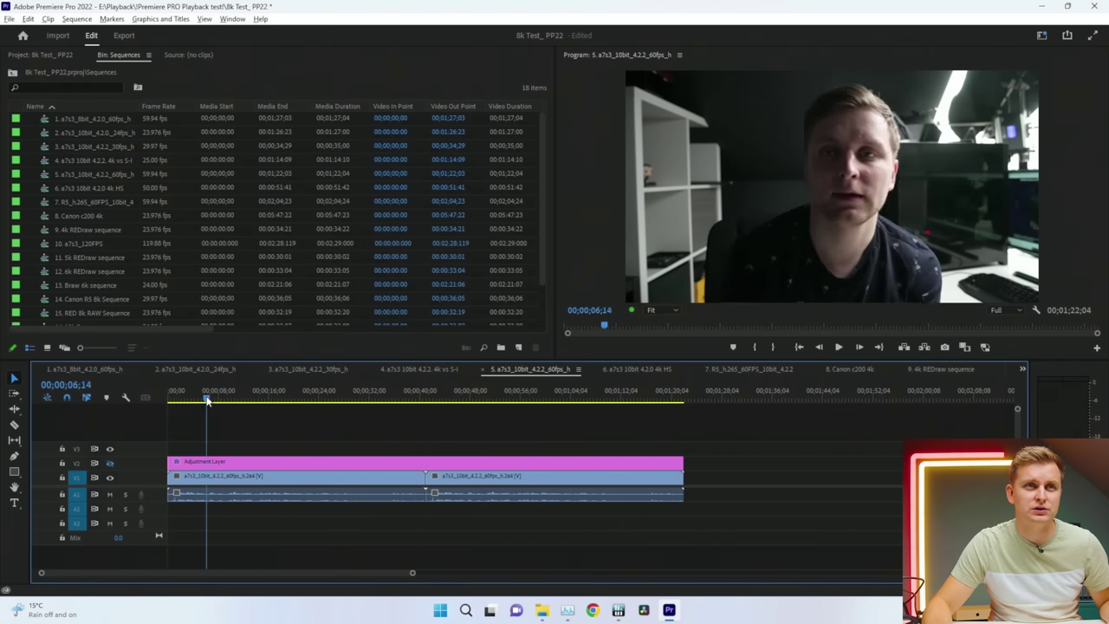
Step: Play the 60fps sequence from near the start while checking Task Manager
drag(207, 401, 184, 399)
key(space)
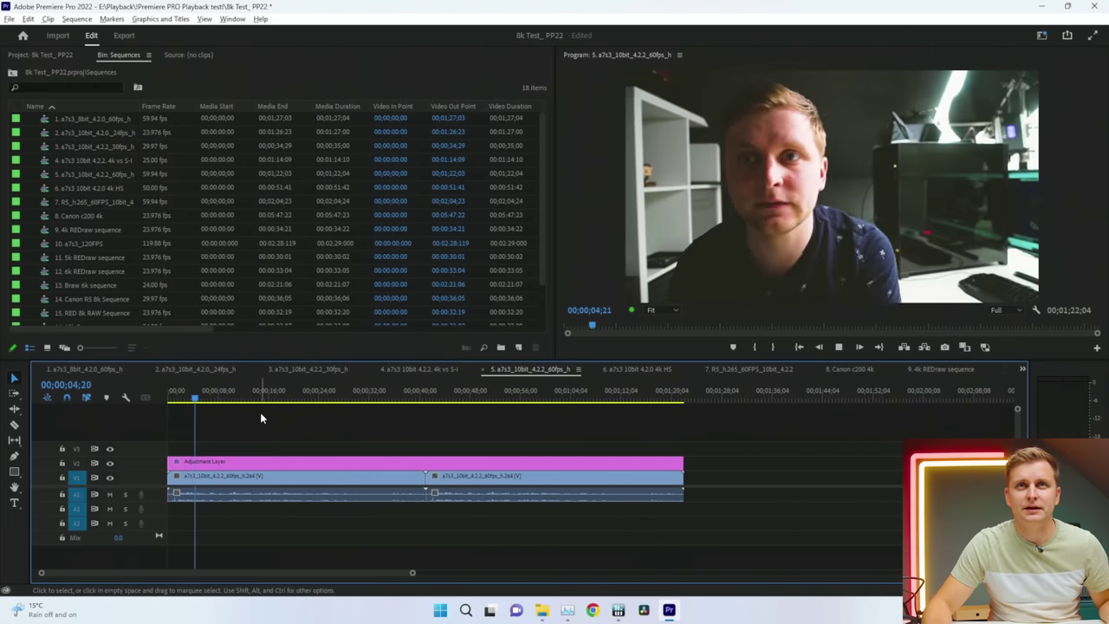
key(alt+Tab)
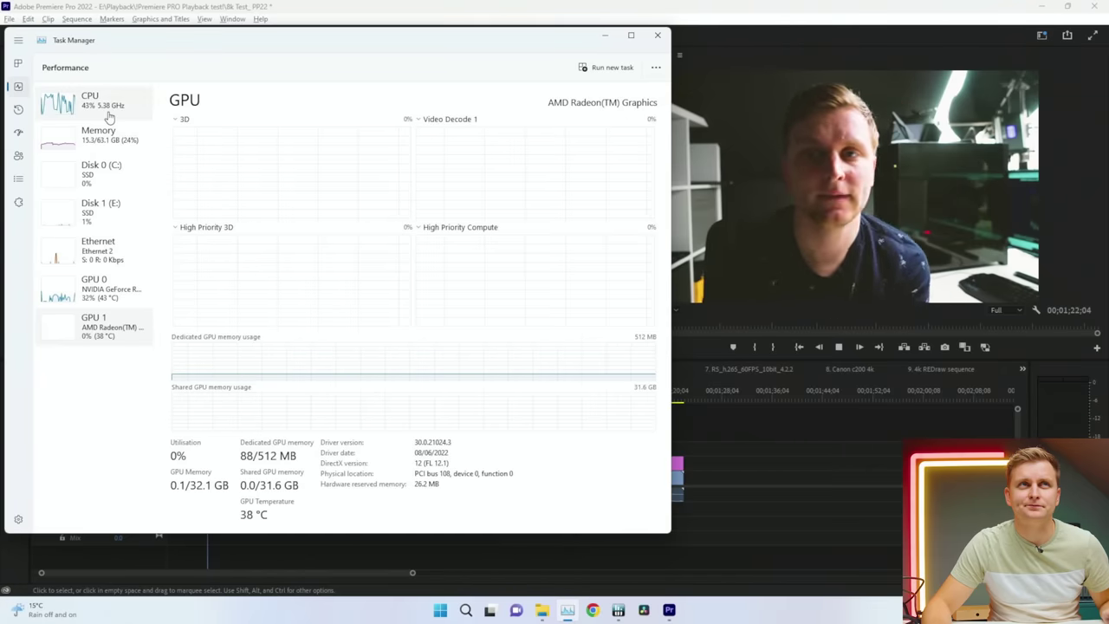
click(838, 479)
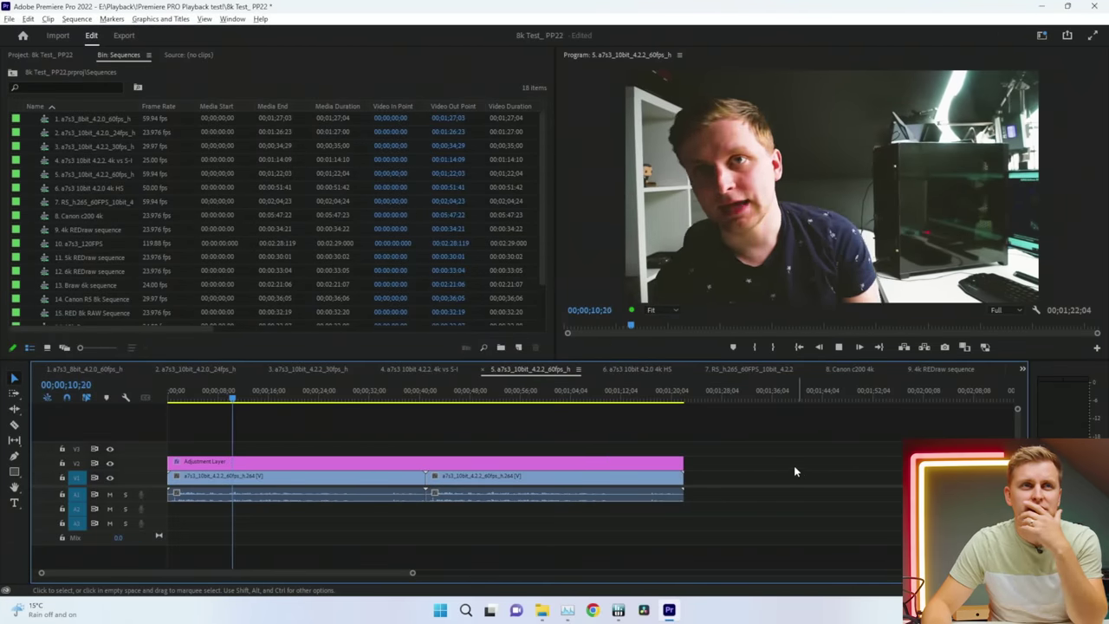
Step: Replay from about 53 seconds, confirm 2 dropped frames, then open sequence 6
key(space)
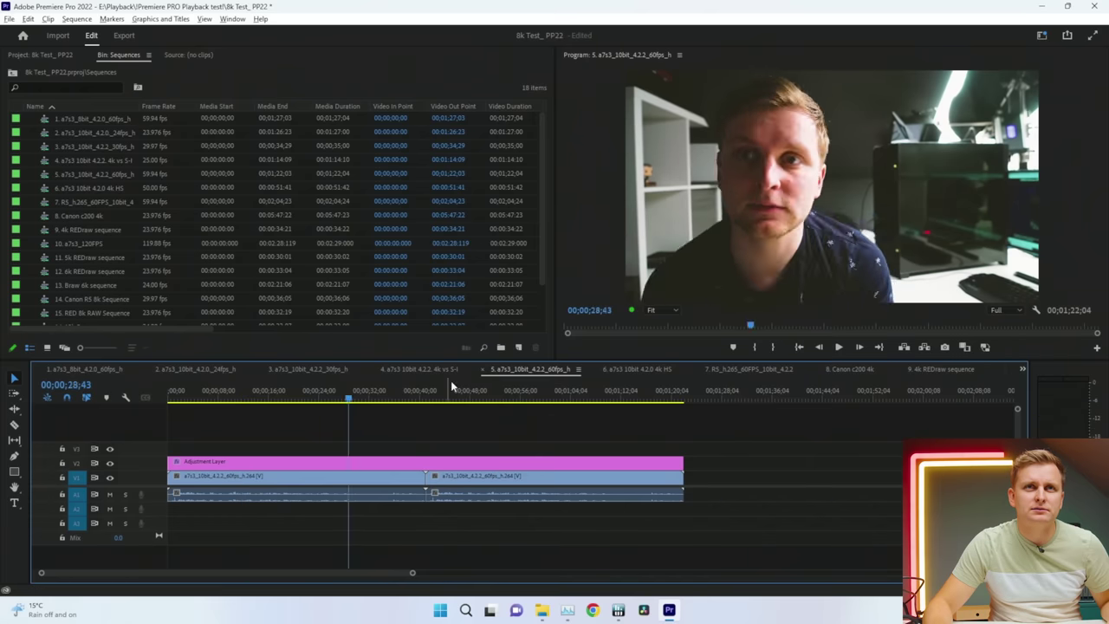
click(503, 392)
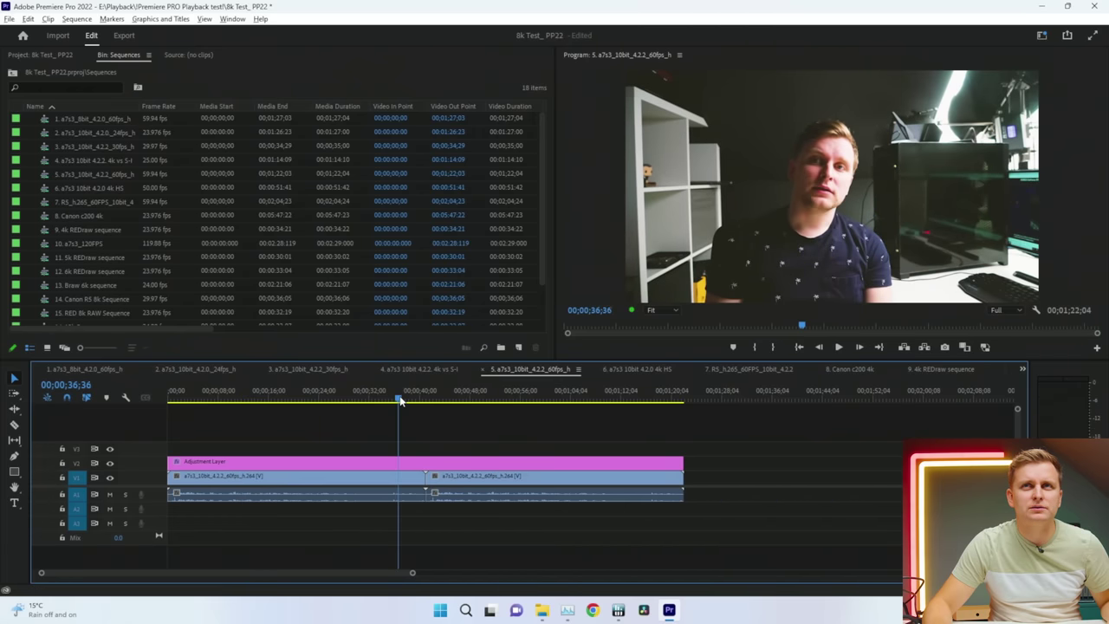
key(space)
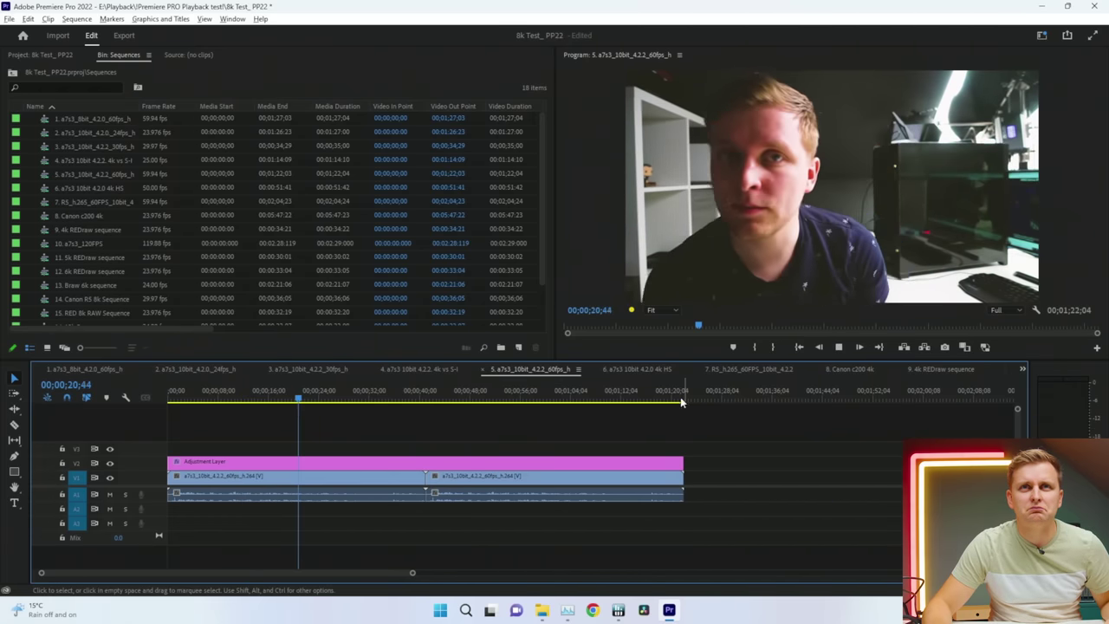
mouse_move(634, 312)
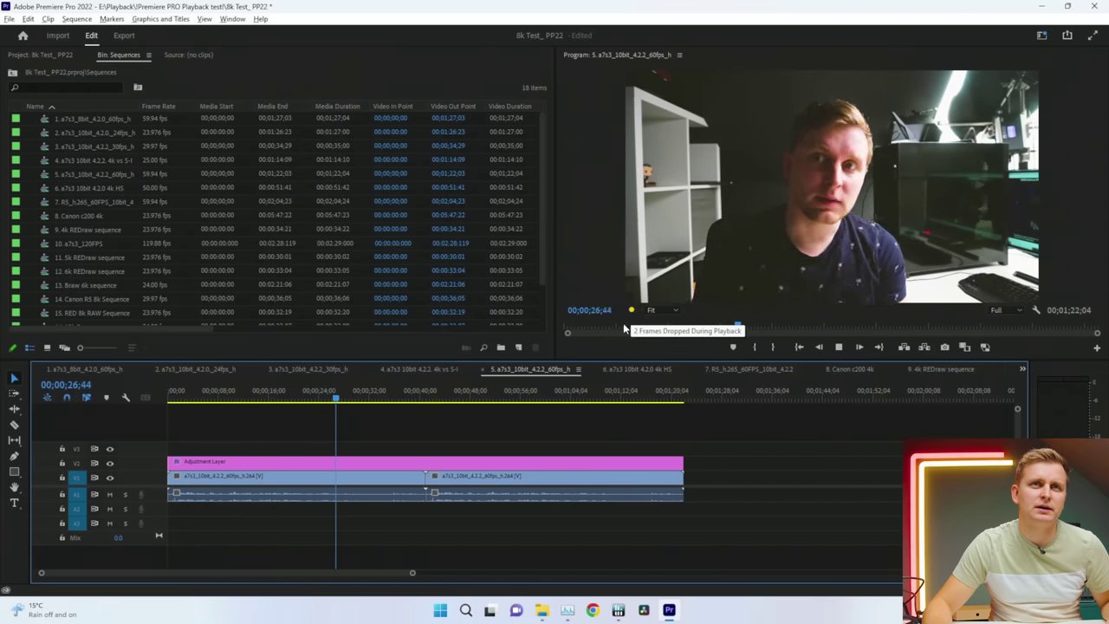
click(620, 369)
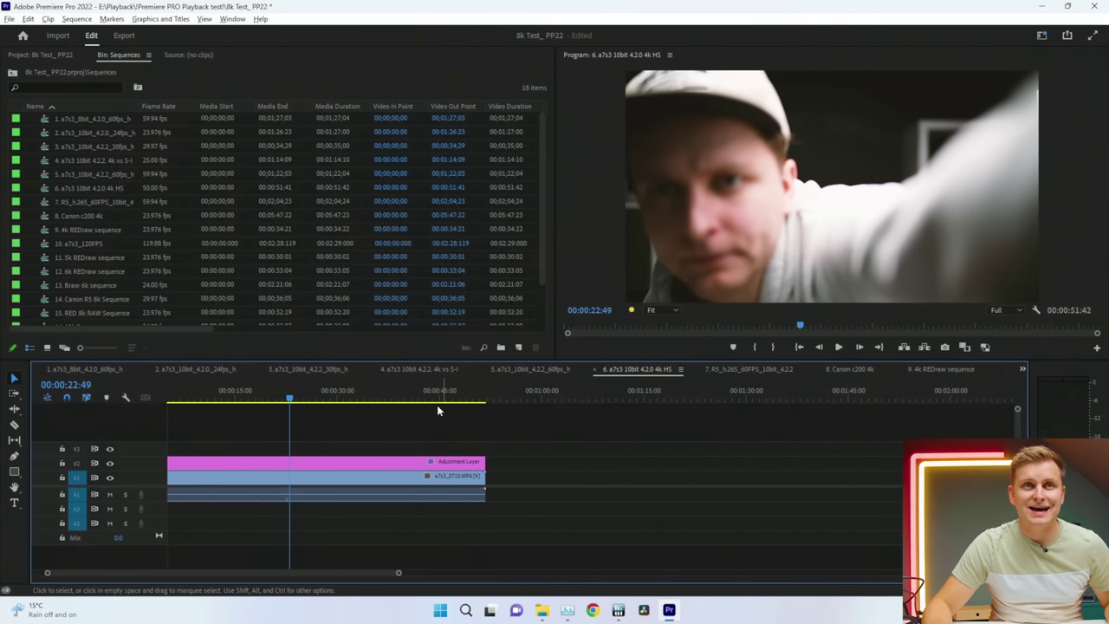
Step: Play the 4k HS sequence from about 4 to 35 seconds while checking RTX 3090 load
scroll(288, 422, down, 3)
scroll(282, 426, up, 4)
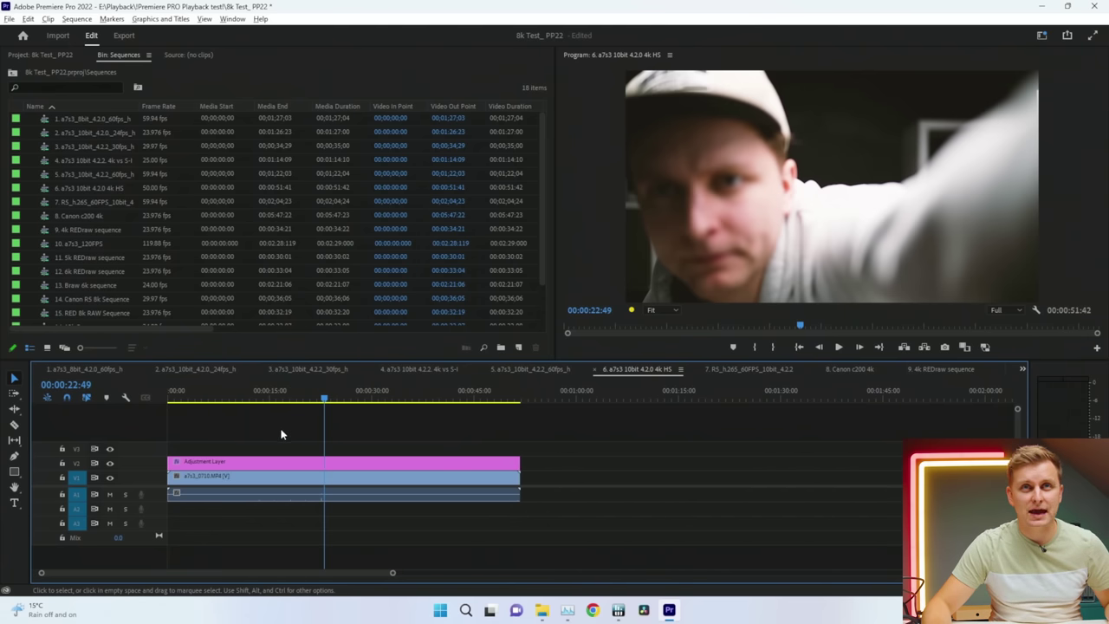
drag(236, 398, 198, 401)
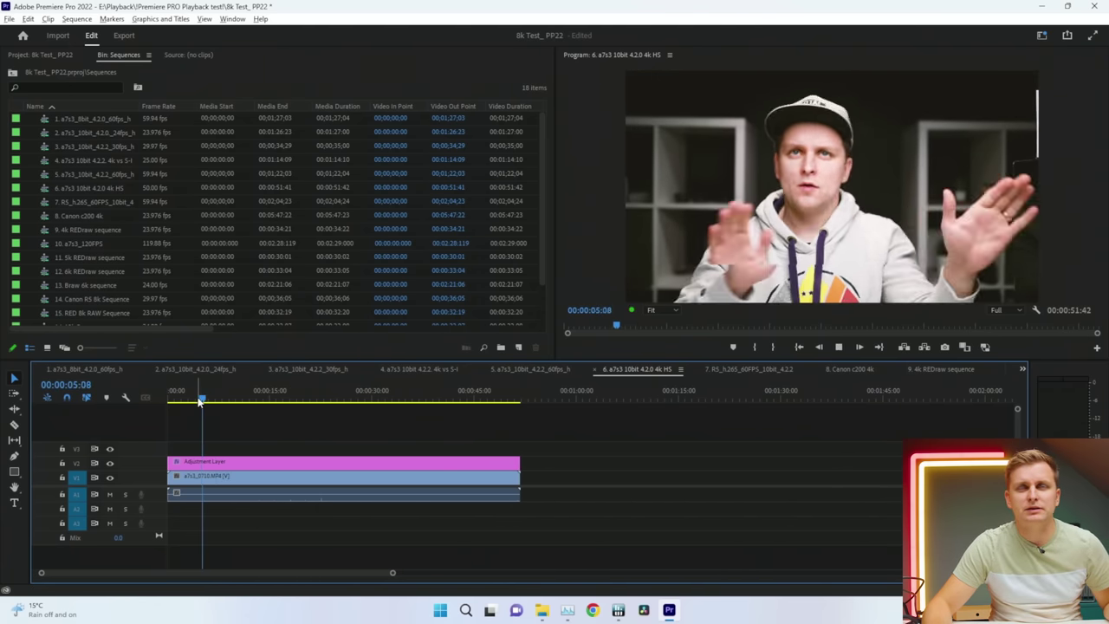
key(alt+Tab)
click(105, 295)
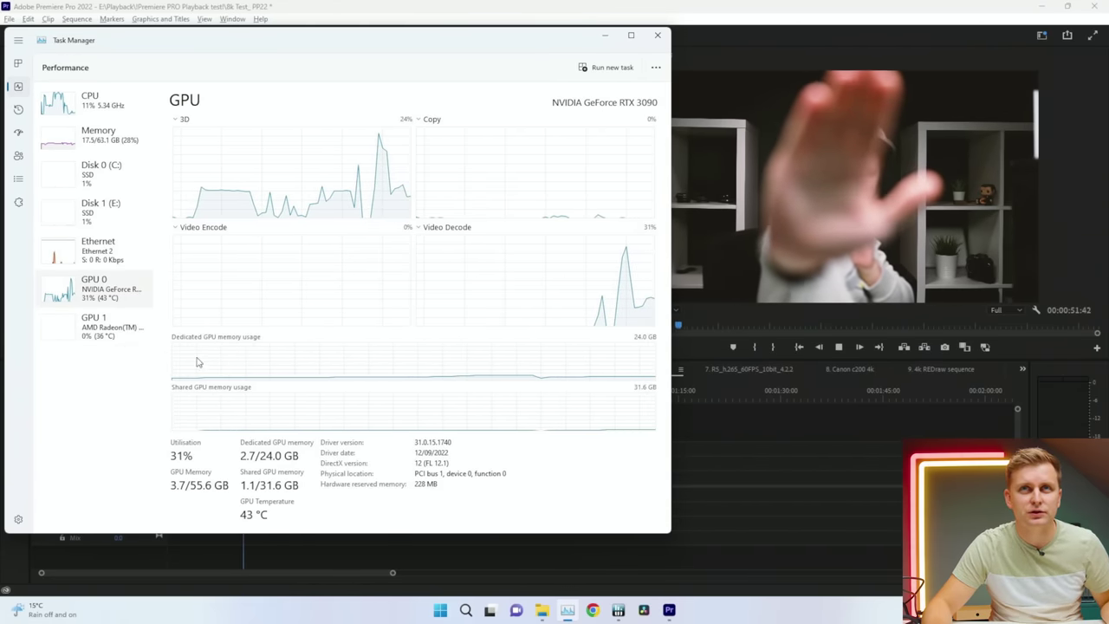
click(805, 421)
drag(364, 389, 422, 416)
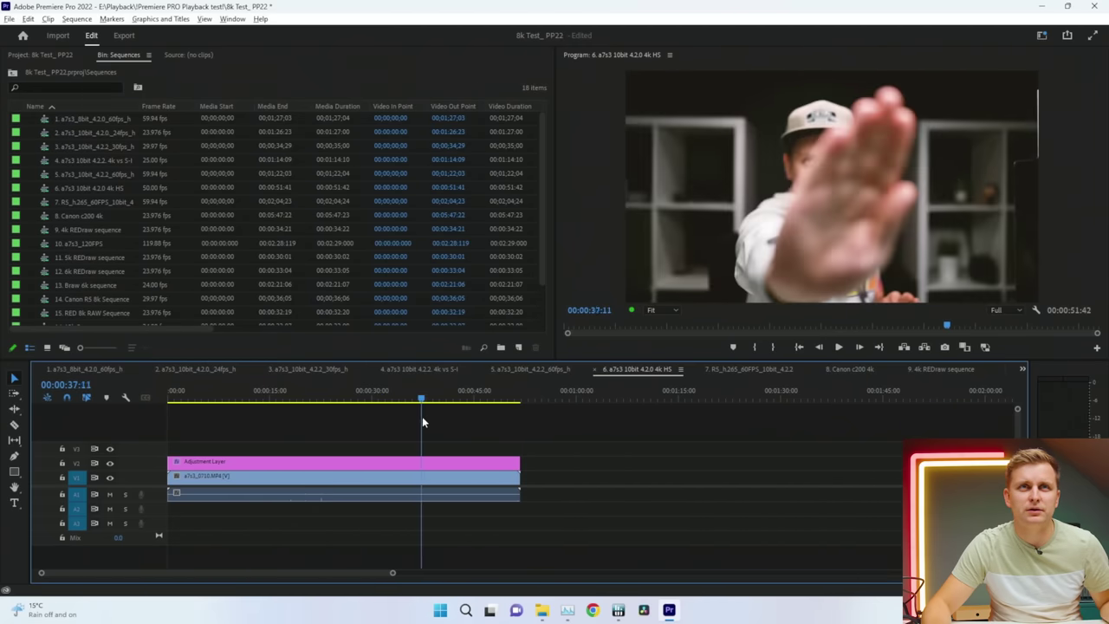
key(ctrl+shift+Escape)
click(576, 439)
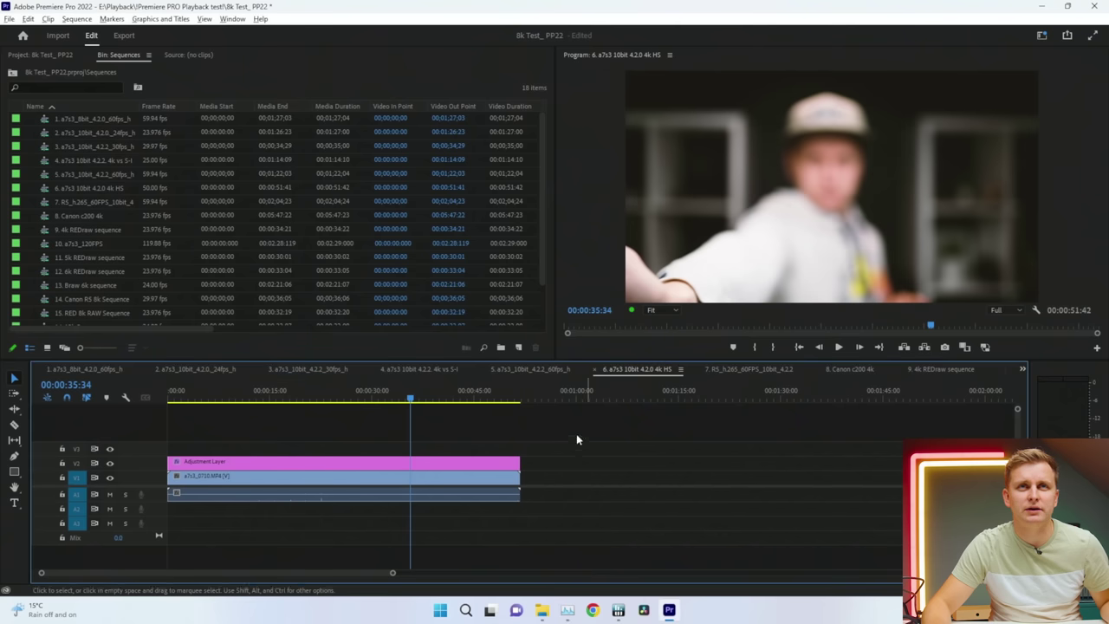
Step: Open the R5_h265_60FPS_10bit_4.2.2 sequence and rewind it to the start
click(735, 369)
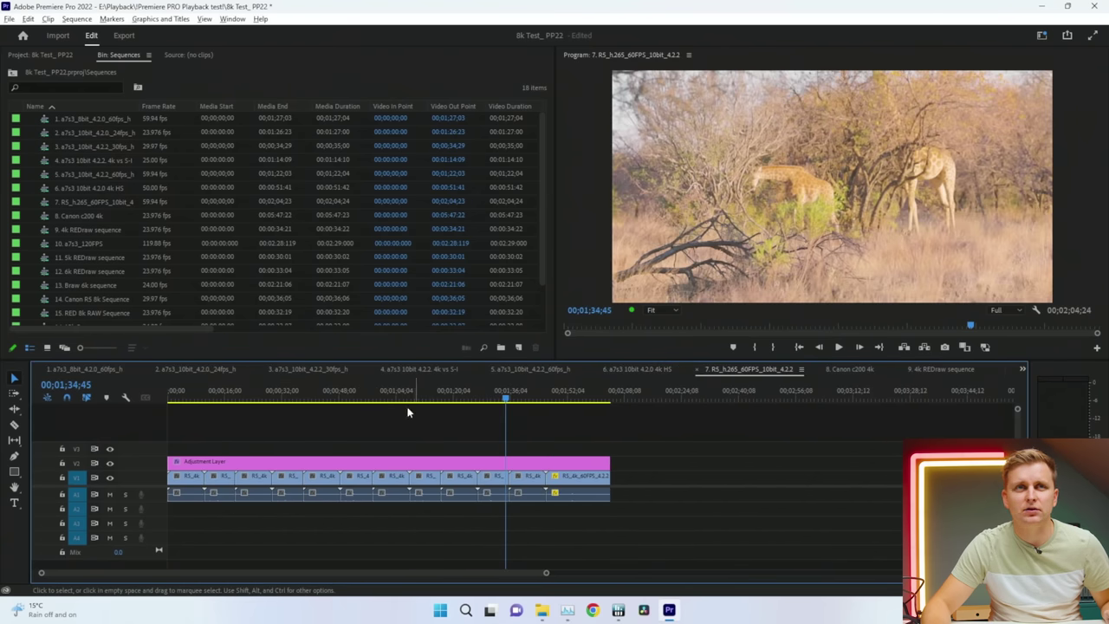
click(199, 394)
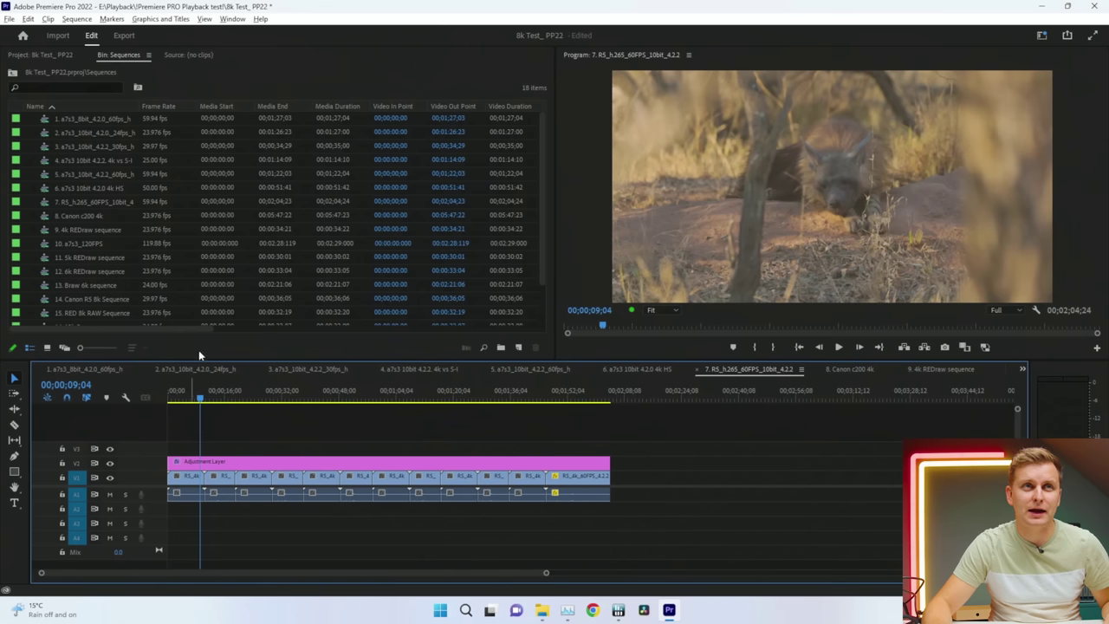
drag(184, 397, 156, 403)
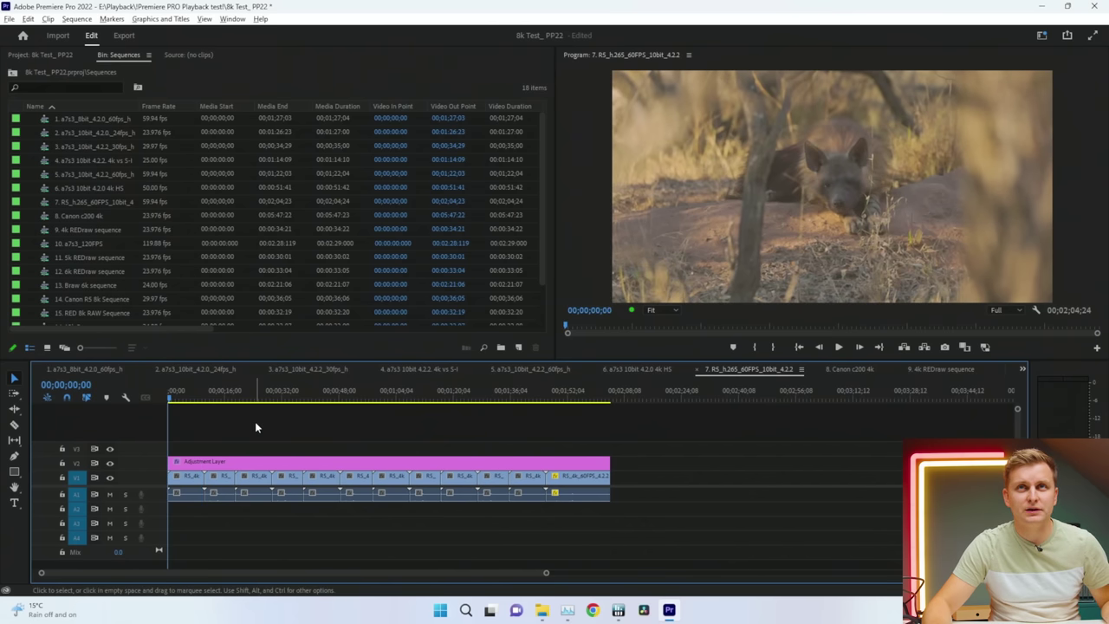
Step: During playback note 141 dropped frames and check GPU and full CPU load
key(ctrl+shift+Escape)
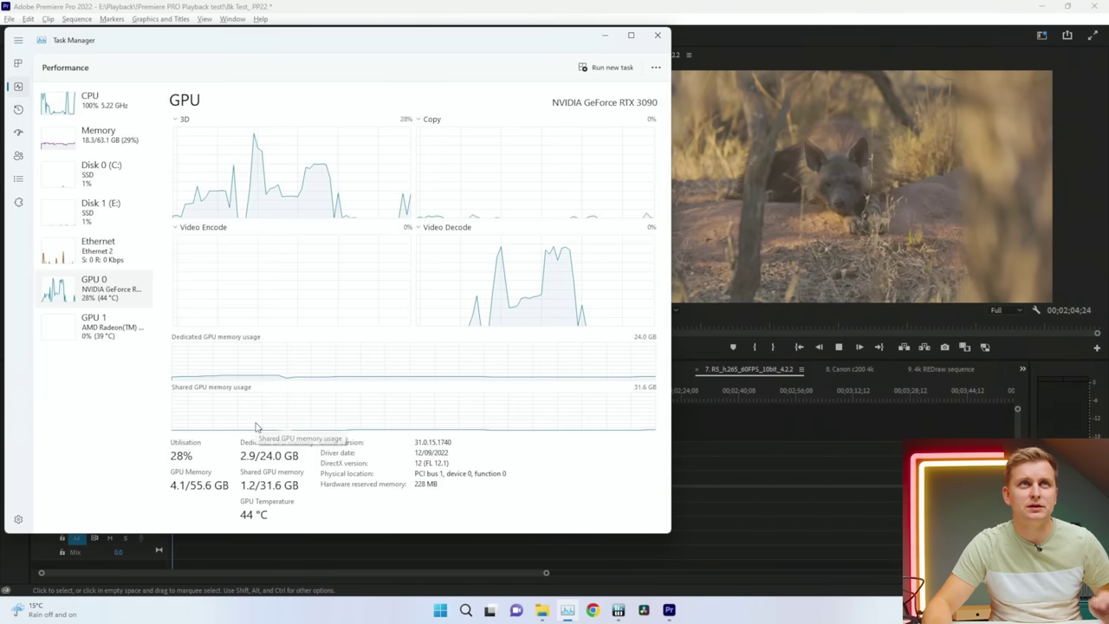
click(792, 471)
mouse_move(631, 313)
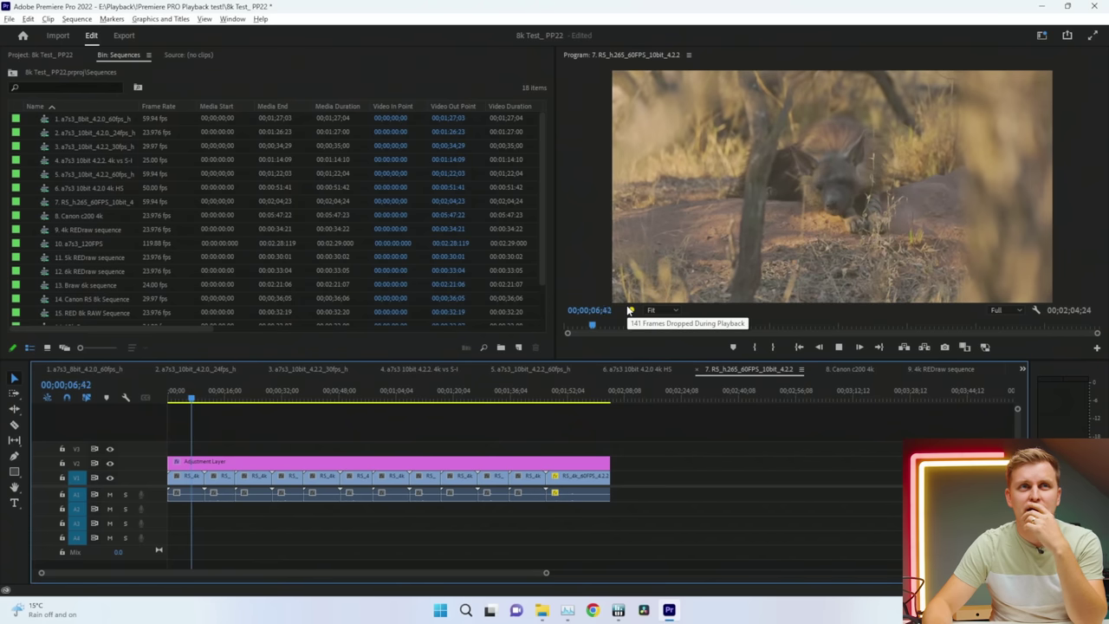
key(ctrl+shift+Escape)
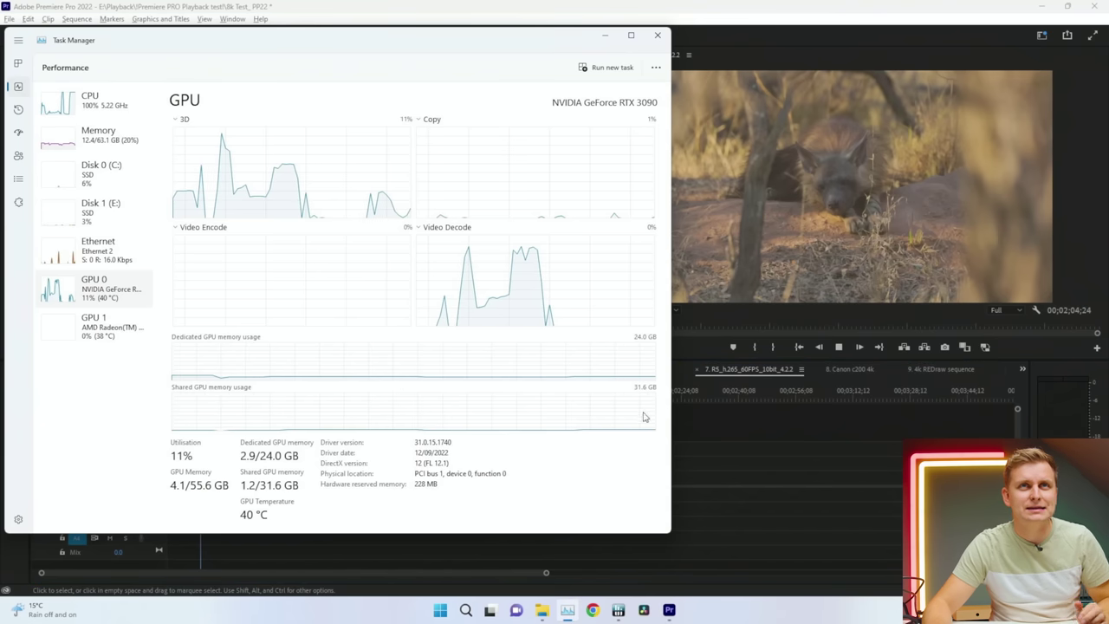
click(94, 101)
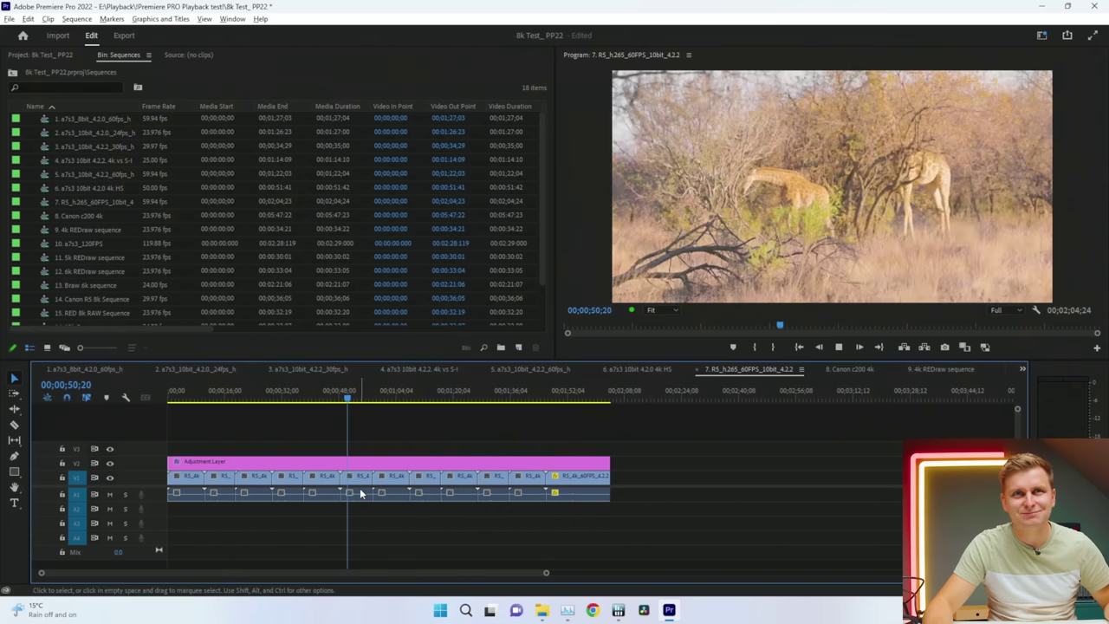
key(space)
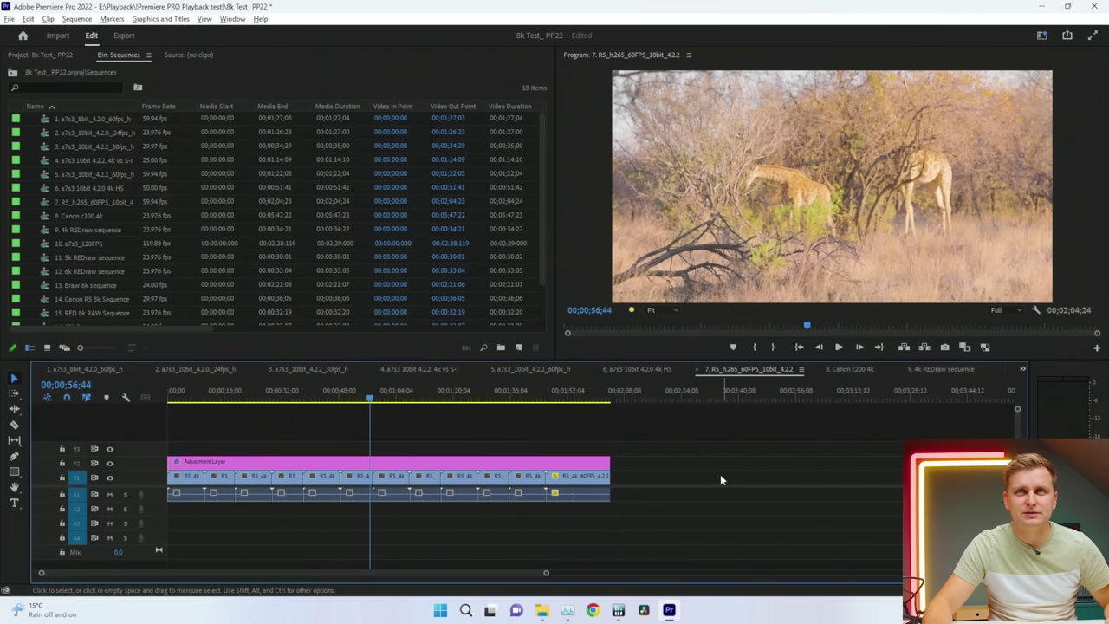
Step: Play the Canon c200 4k sequence, noting 25 dropped frames and 100% CPU, then stop
click(838, 368)
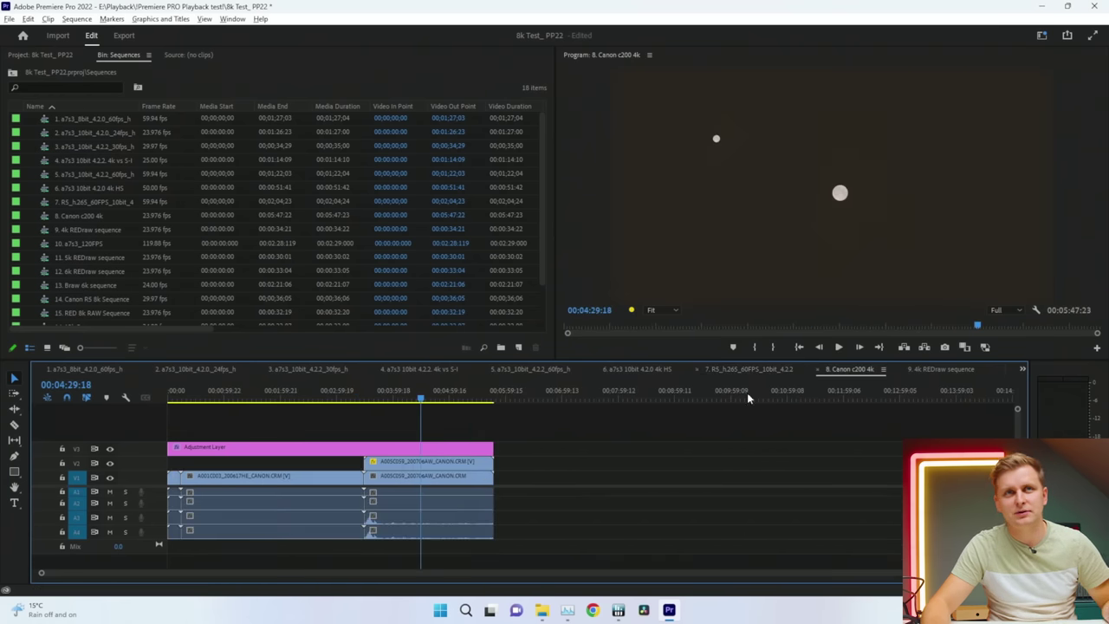
click(239, 395)
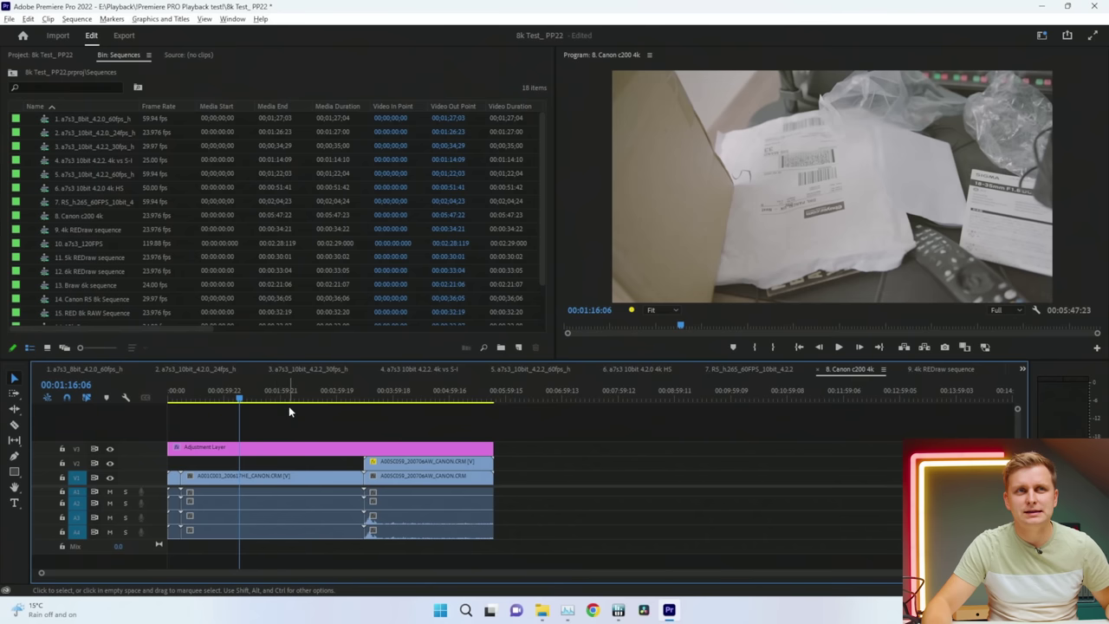
click(207, 396)
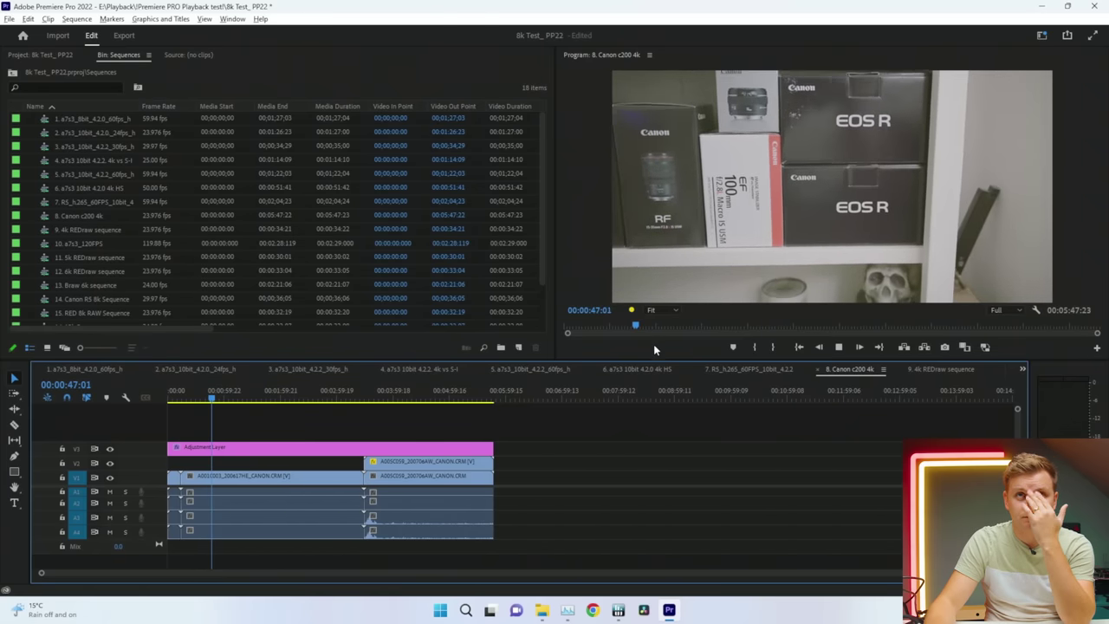
mouse_move(634, 315)
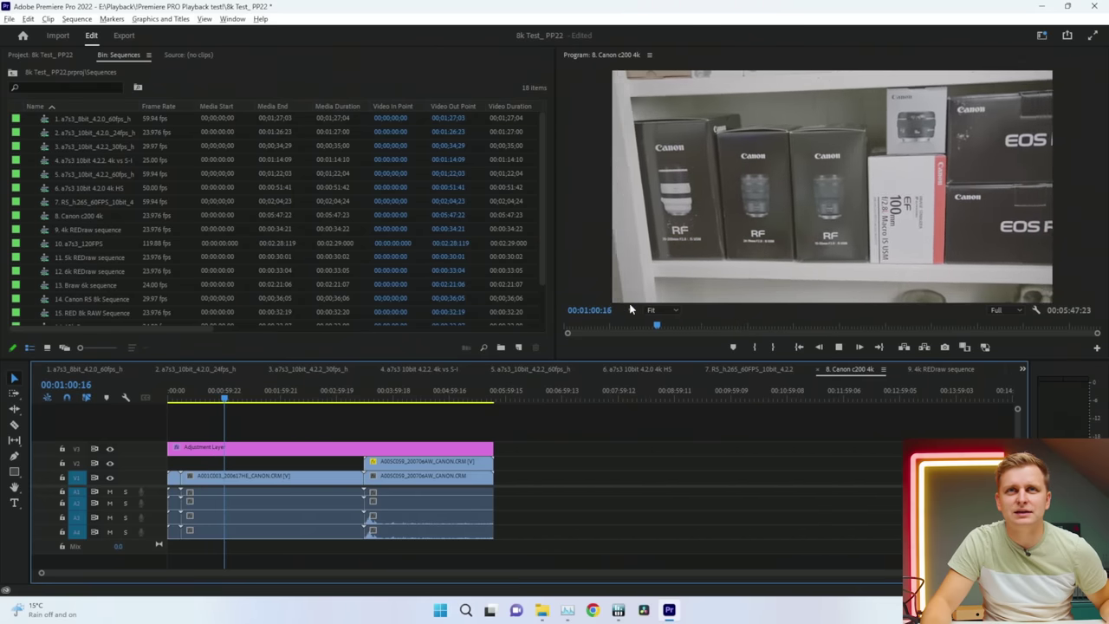
key(ctrl+shift+Escape)
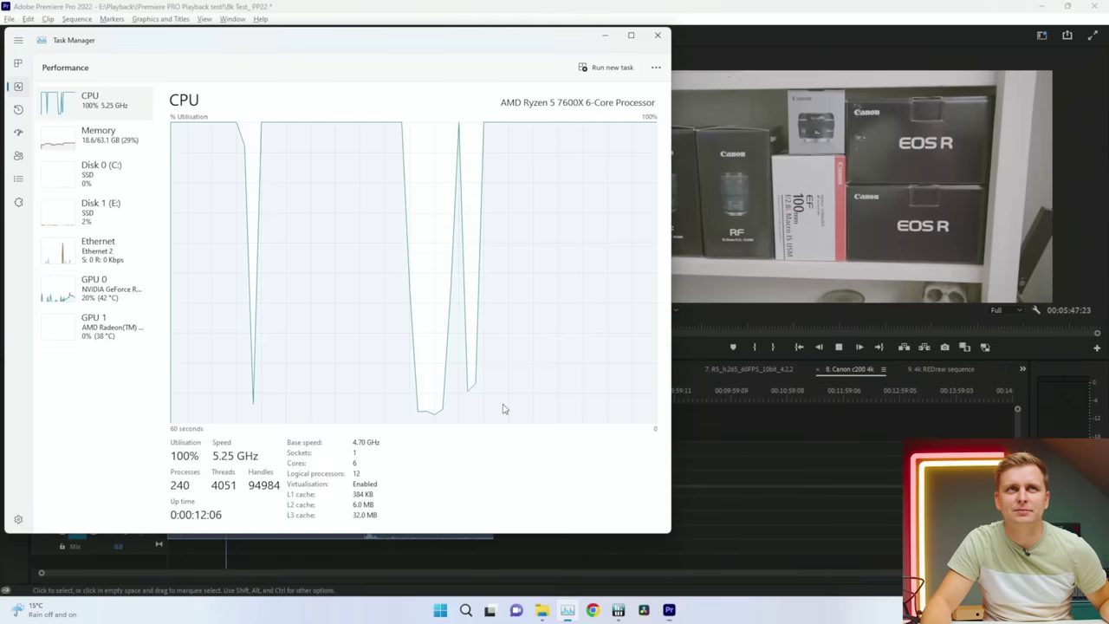
key(alt+Tab)
click(354, 398)
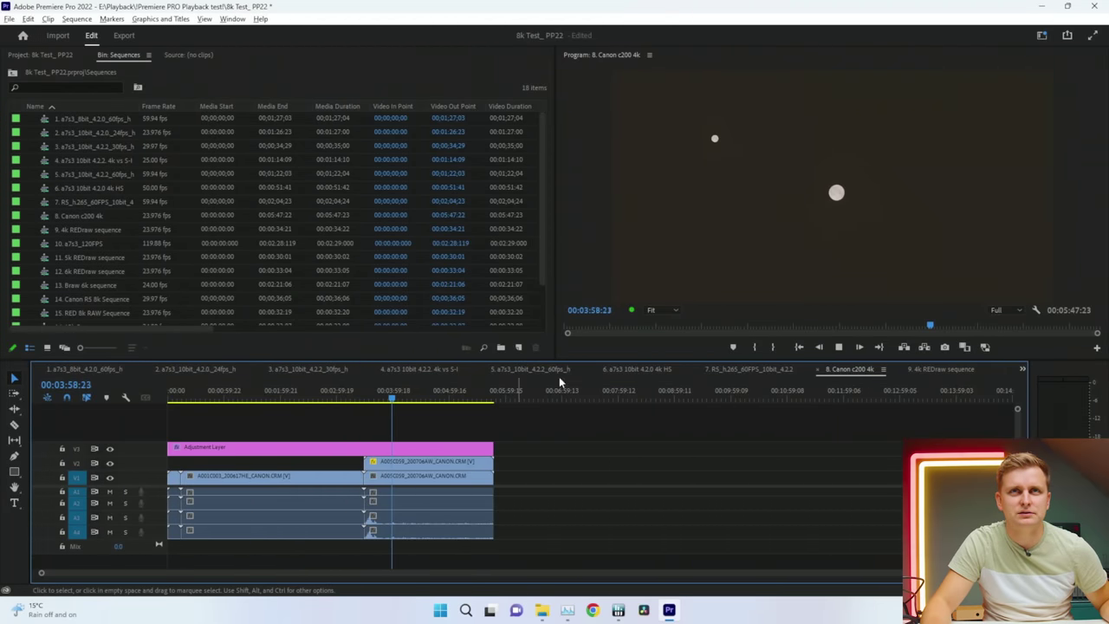
key(space)
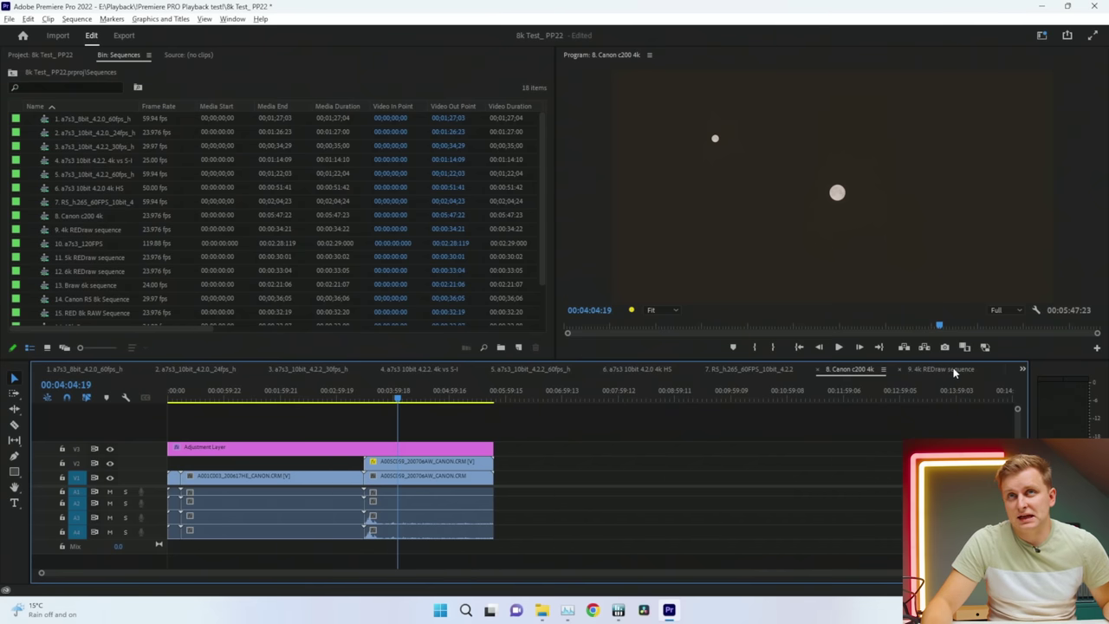
Step: Open the 9. 4k REDraw sequence, preview the drag-race clip, and play from the start
click(944, 369)
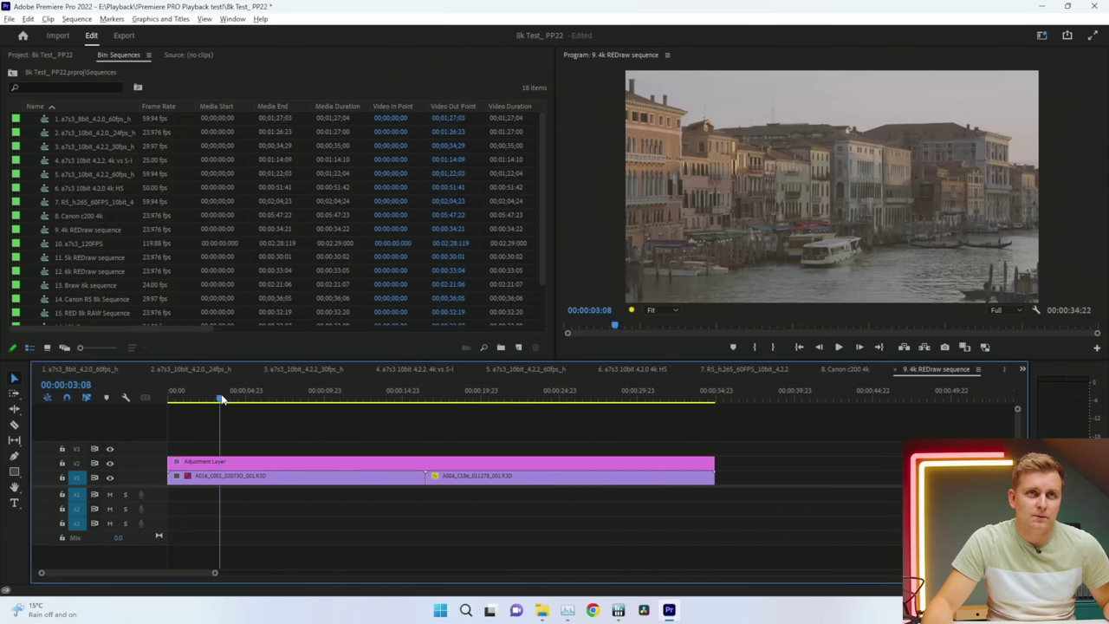
drag(221, 399, 652, 414)
drag(533, 416, 416, 451)
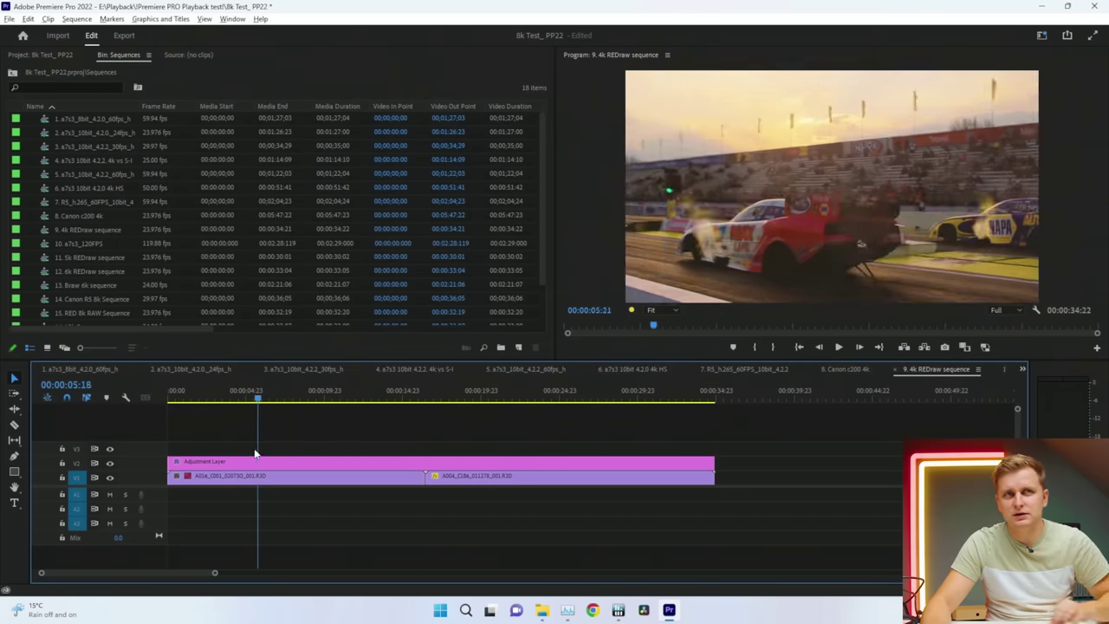
drag(256, 453, 170, 462)
key(space)
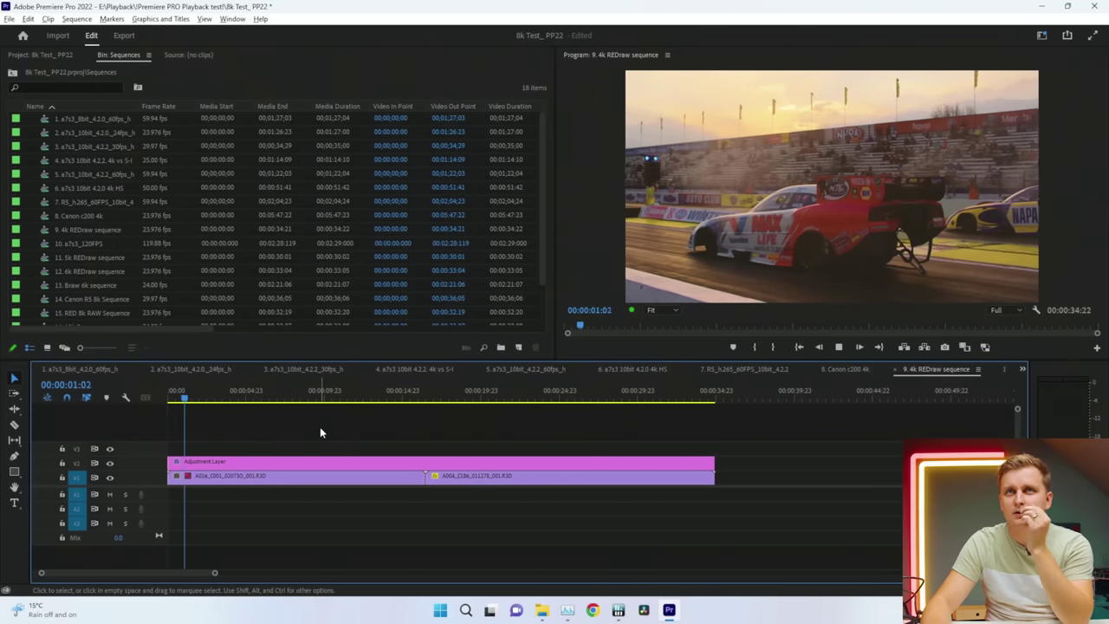
Step: Check CPU load in Task Manager during playback, then stop playback back in Premiere
key(ctrl+shift+Escape)
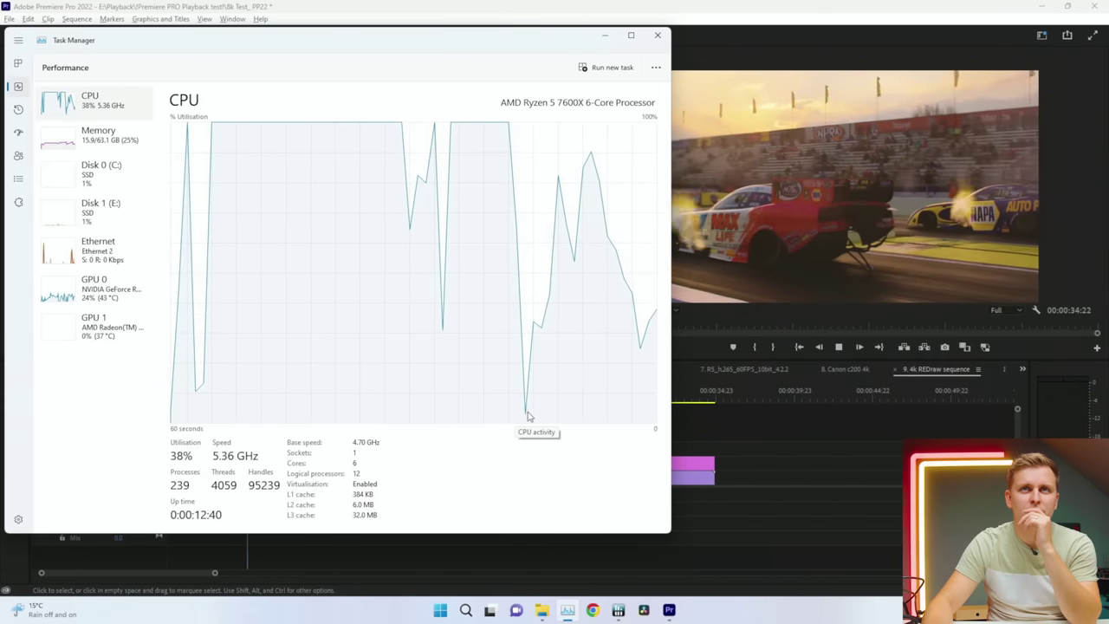
click(767, 439)
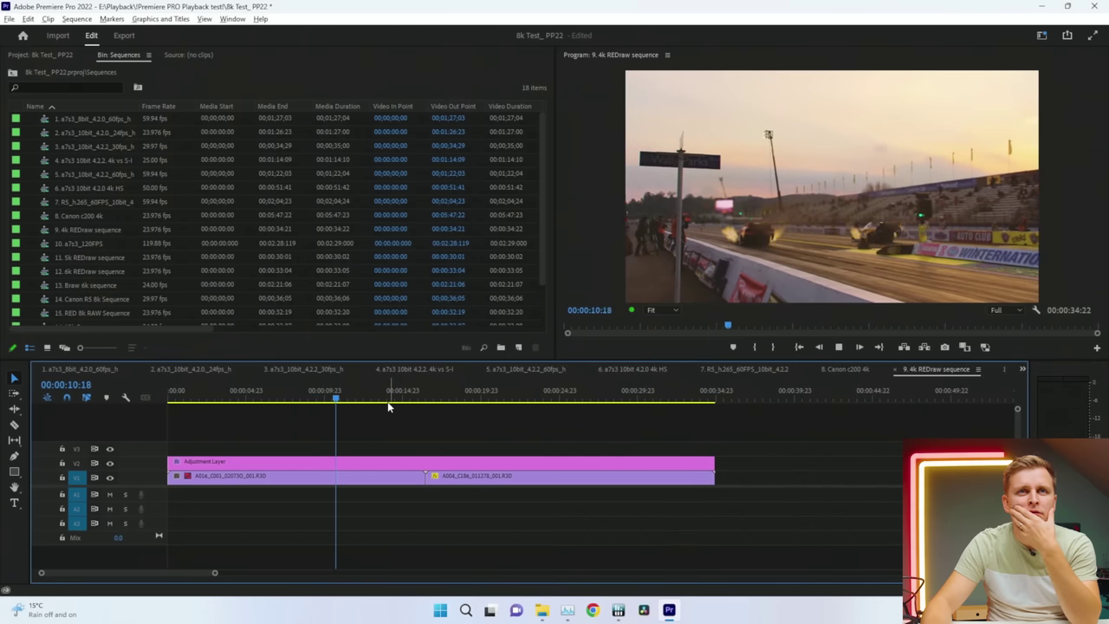
click(529, 401)
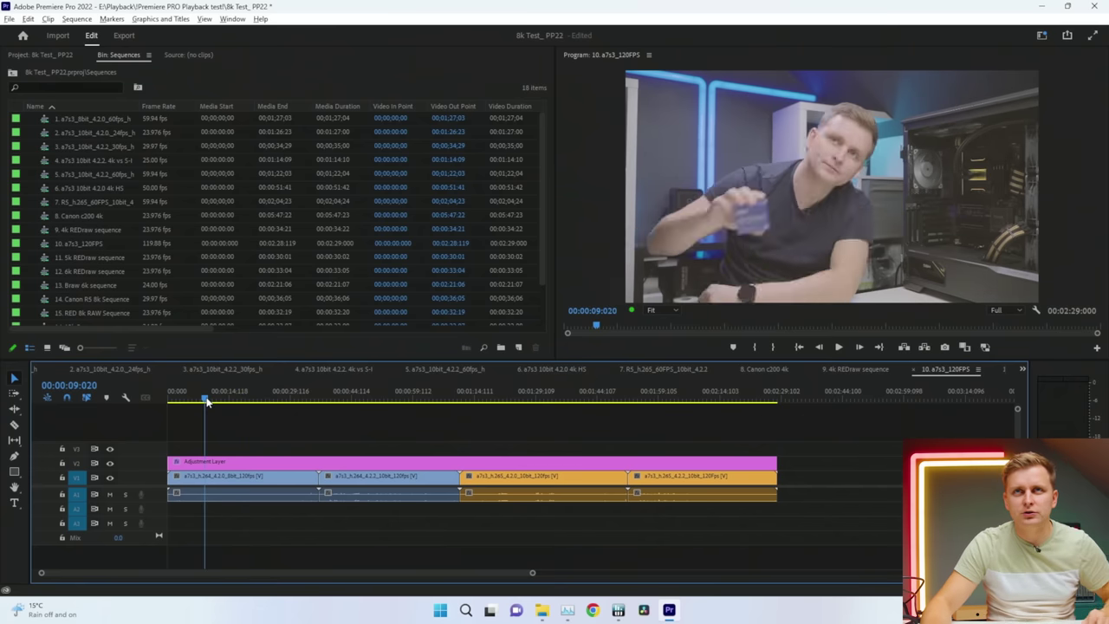
Step: Play the 120fps sequence from near its start and view the GPU 0 graphs in Task Manager
drag(417, 433, 202, 440)
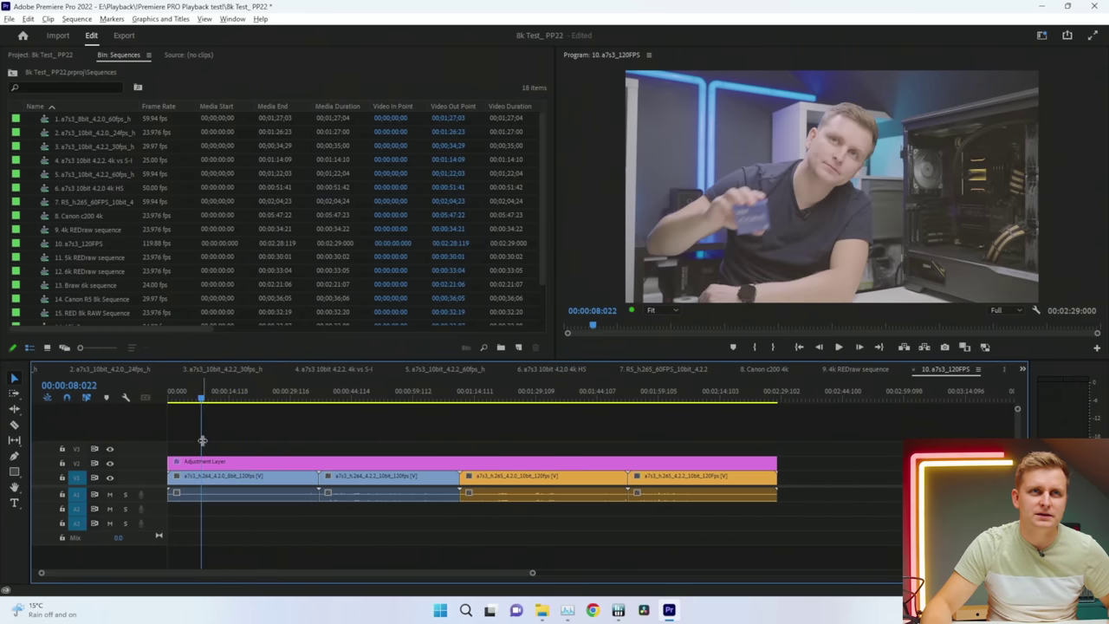
key(space)
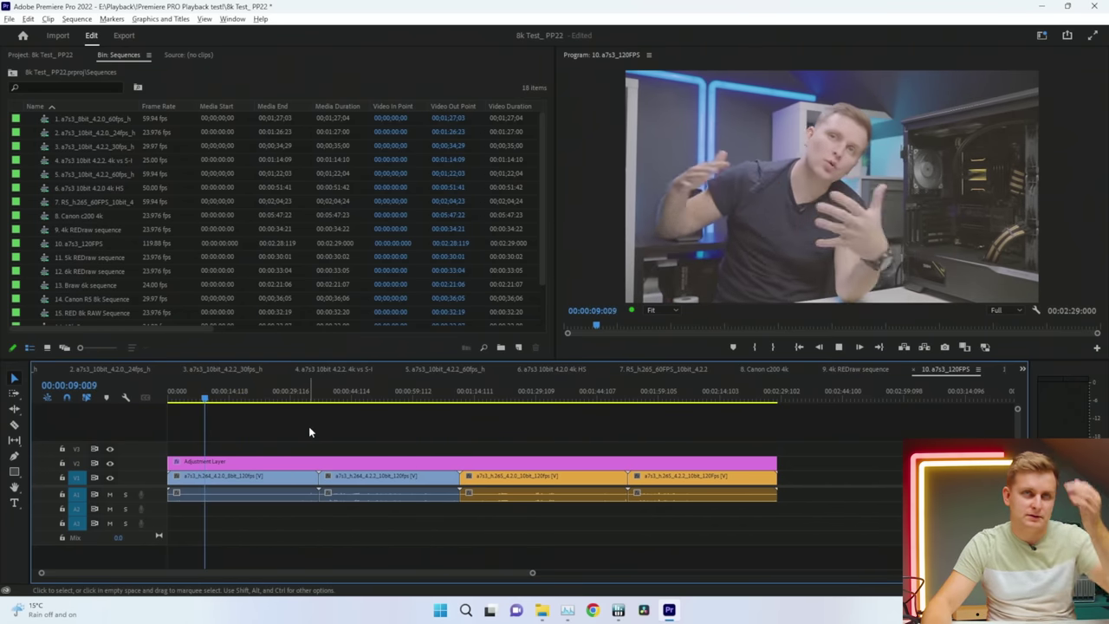
key(alt+Tab)
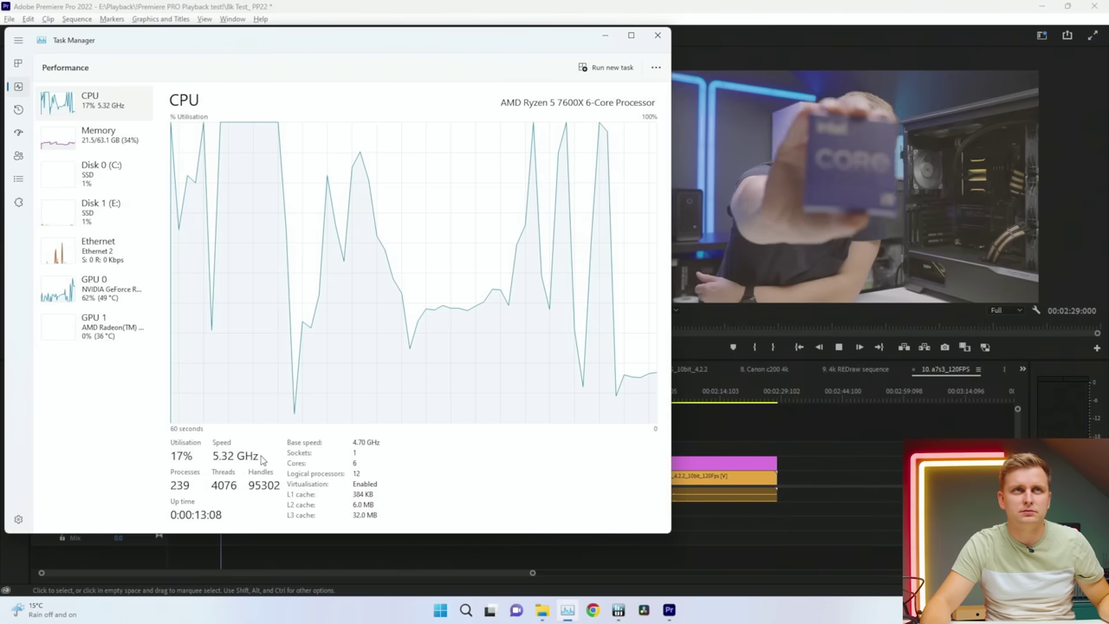
click(139, 299)
click(791, 433)
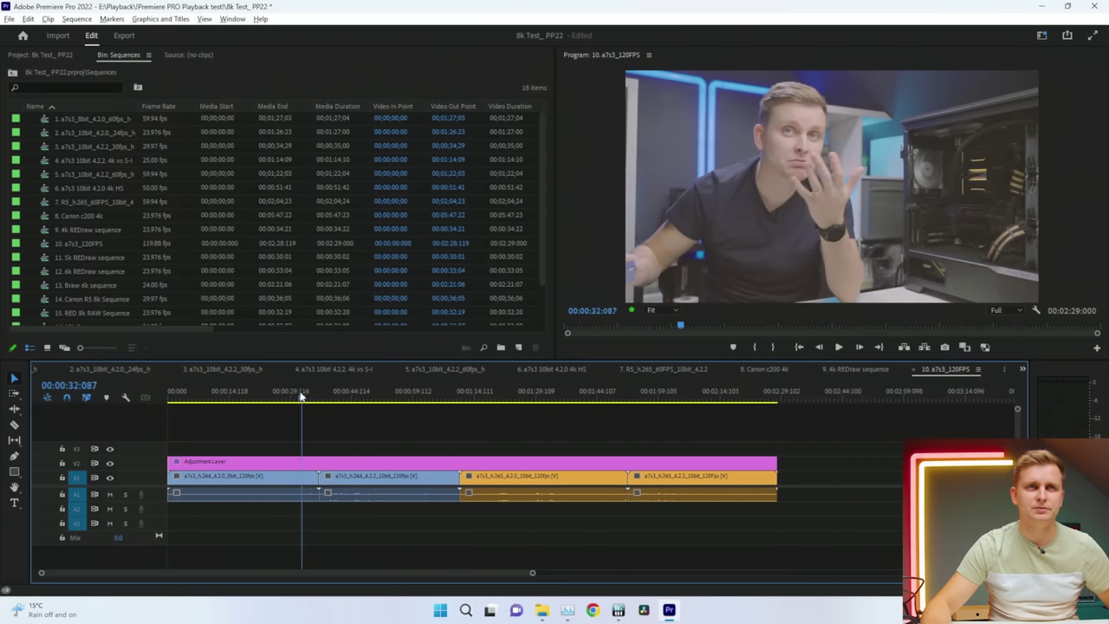
Step: Move forward through the 120fps sequence, checking GPU load and the zero dropped-frame count
click(263, 397)
drag(217, 400, 339, 404)
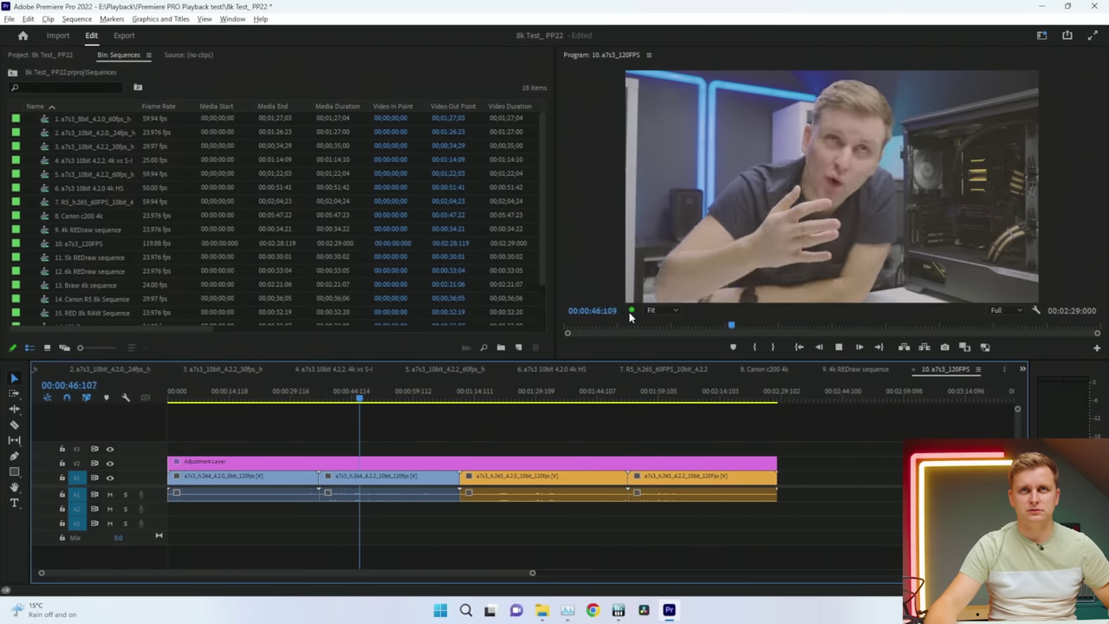
key(alt+Tab)
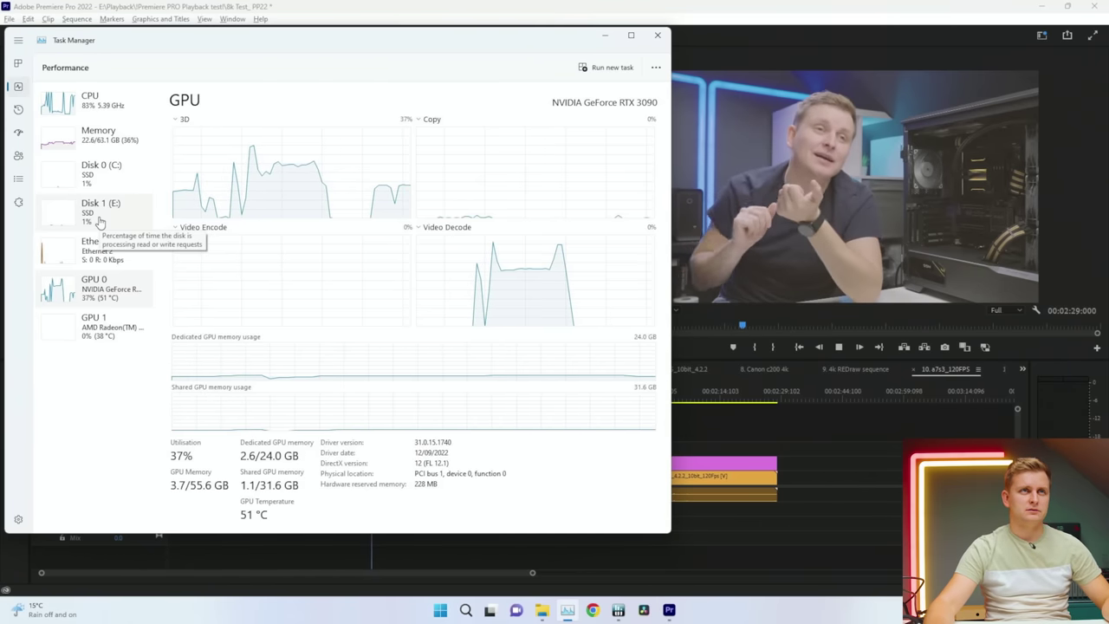
key(alt+Tab)
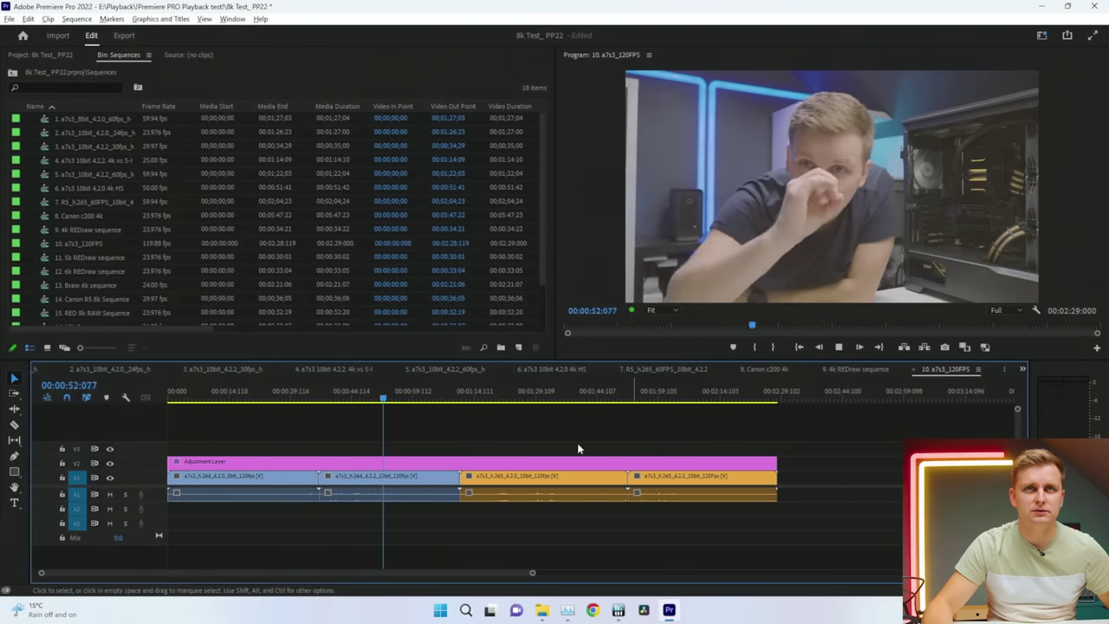
mouse_move(631, 314)
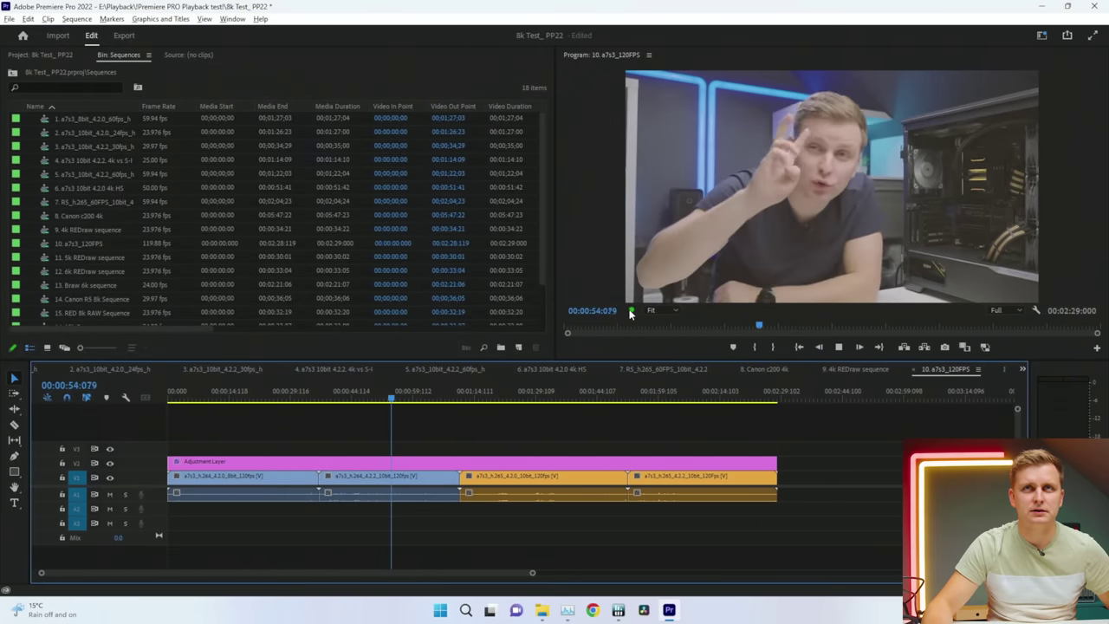
key(alt+Tab)
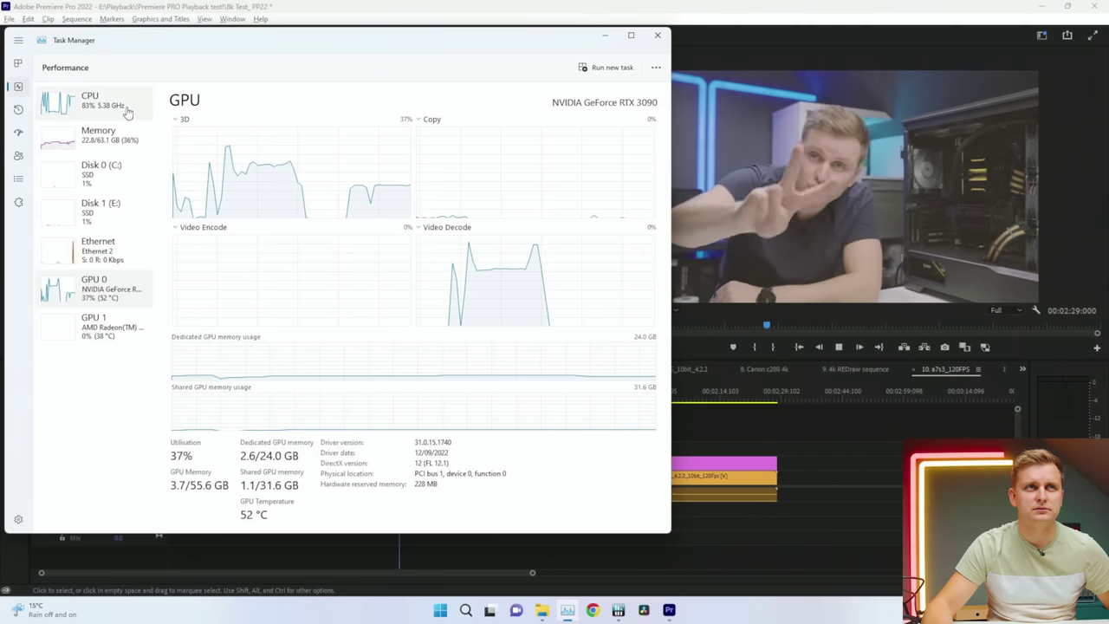
Step: Resume playback from 01:11:090 and check GPU decode load in Task Manager
key(alt+Tab)
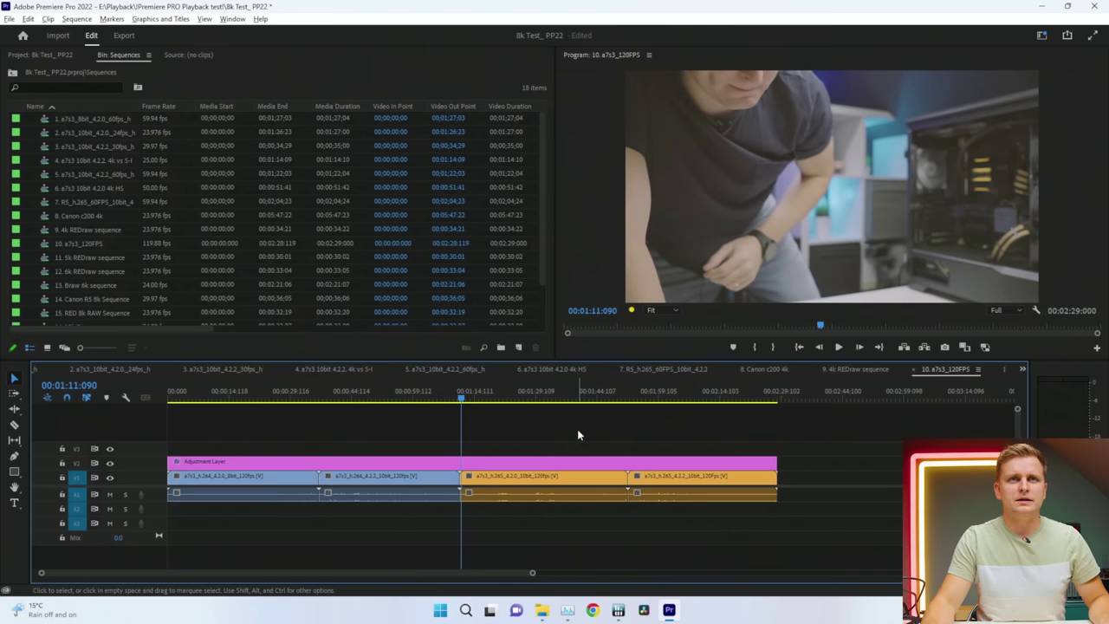
key(space)
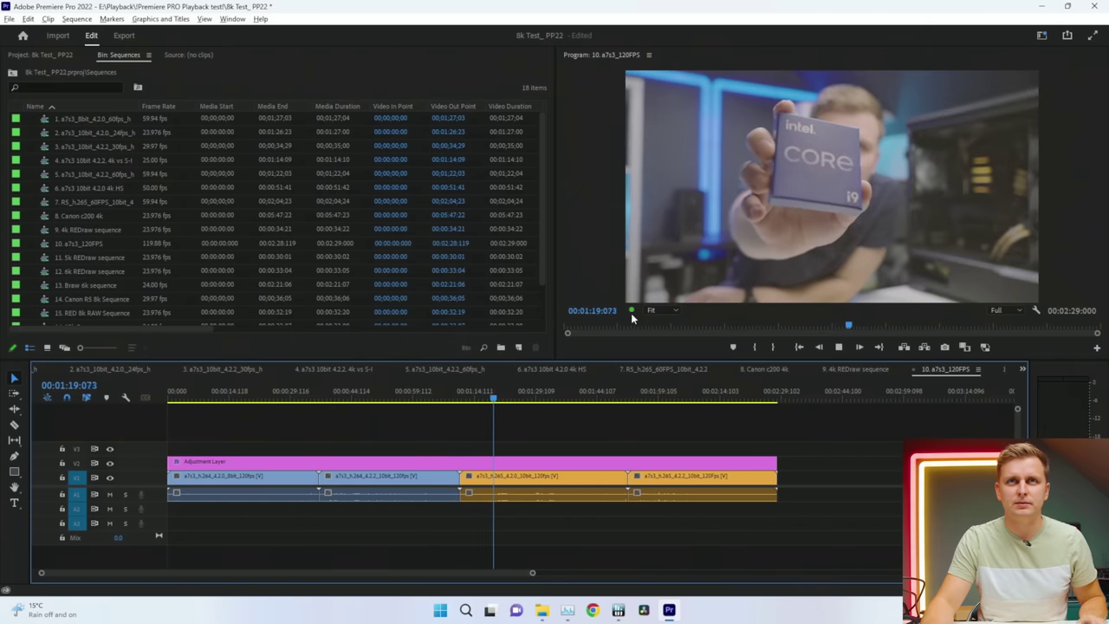
key(ctrl+shift+Escape)
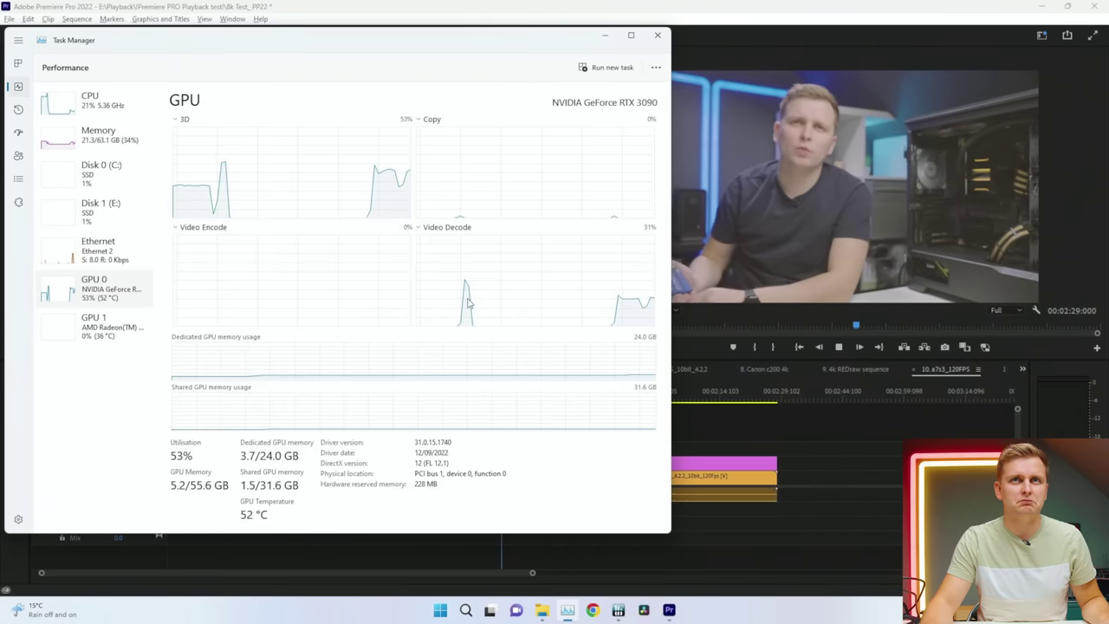
click(806, 454)
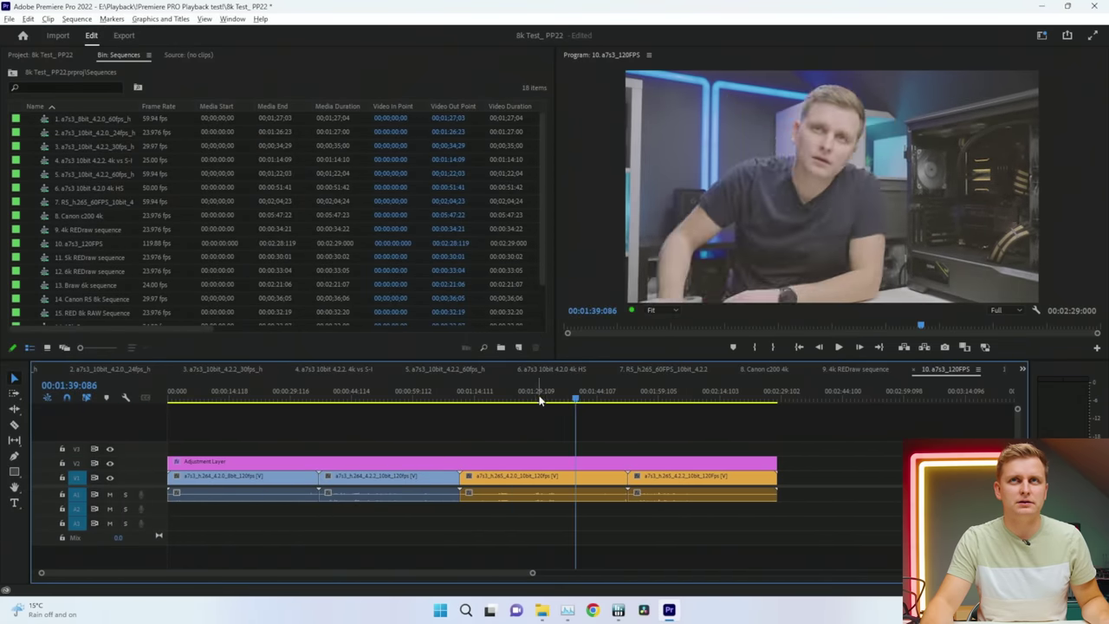
Step: Play the H.265 clip from about 01:24, checking GPU load and dropped frames
drag(539, 400, 612, 395)
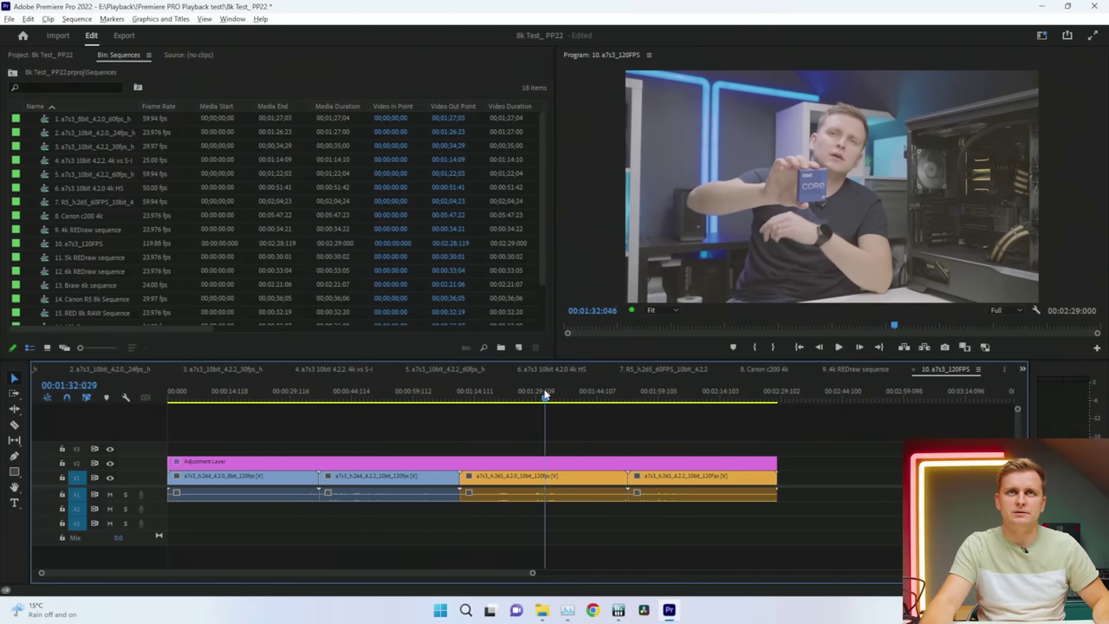
drag(545, 394, 512, 401)
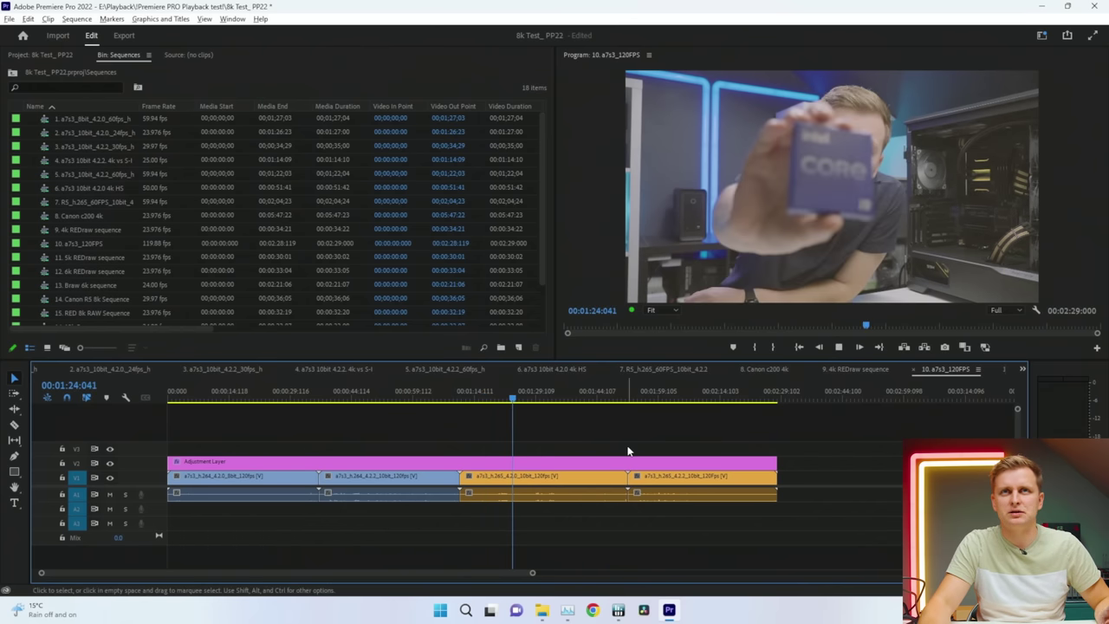
key(space)
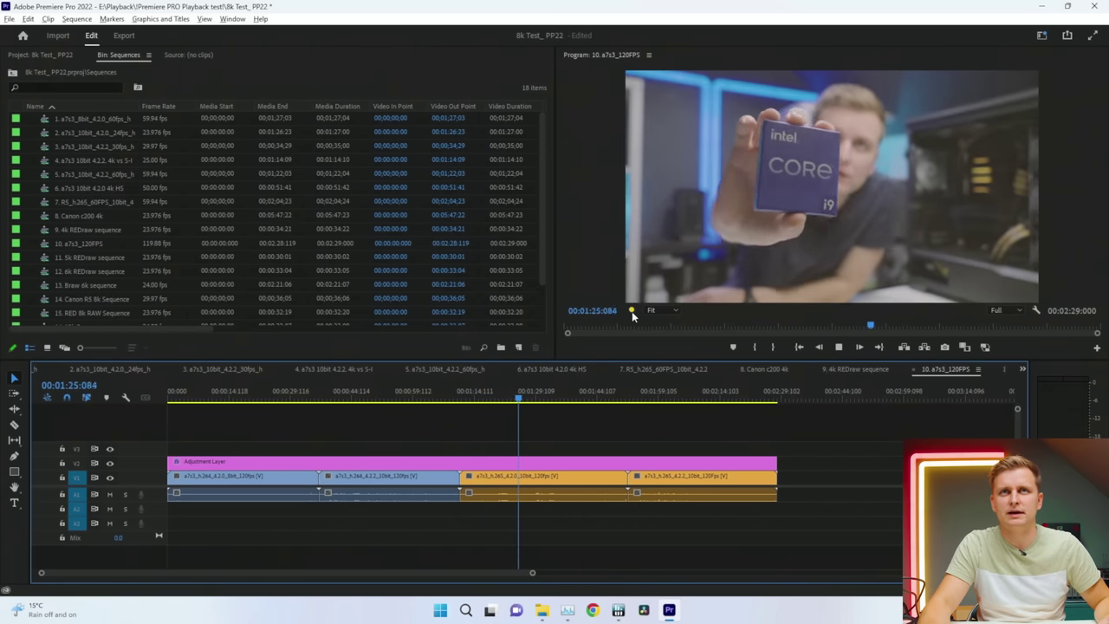
mouse_move(632, 311)
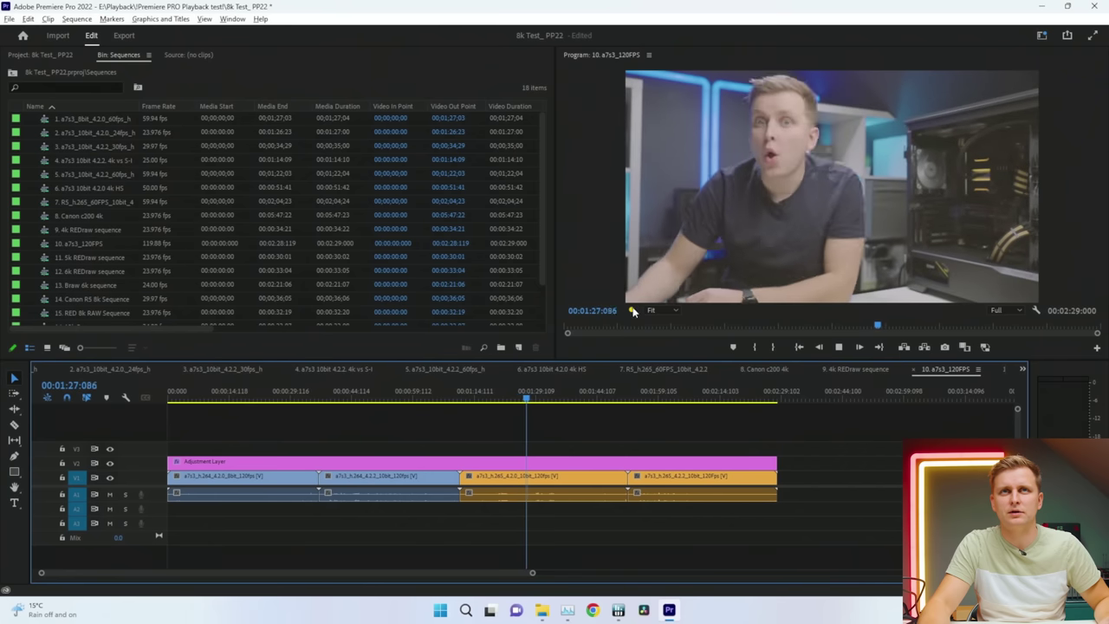
key(space)
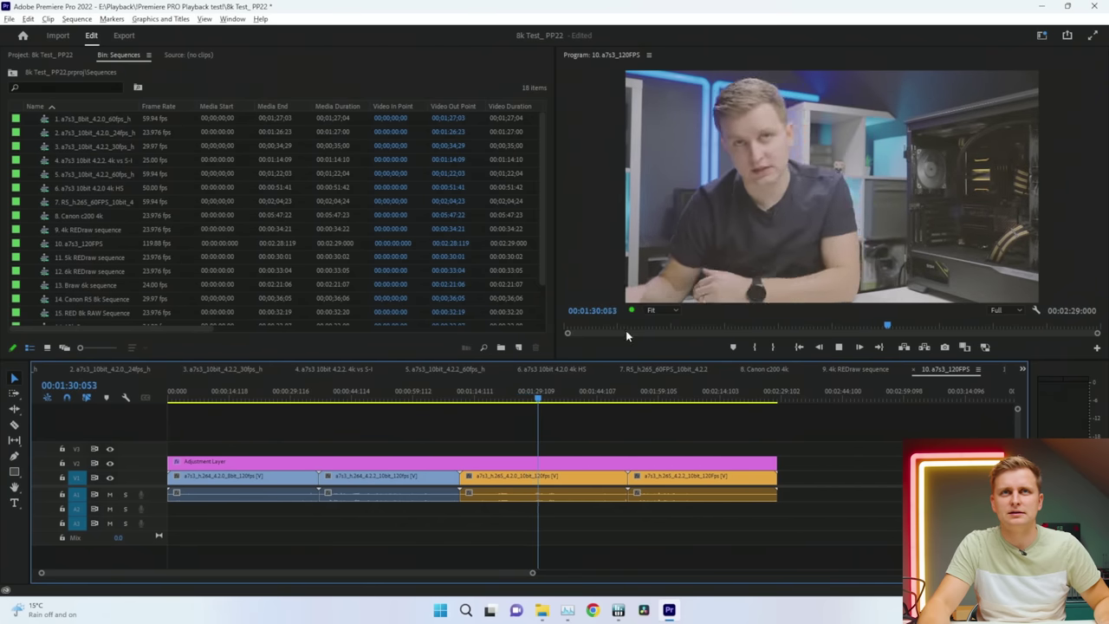
key(alt+Tab)
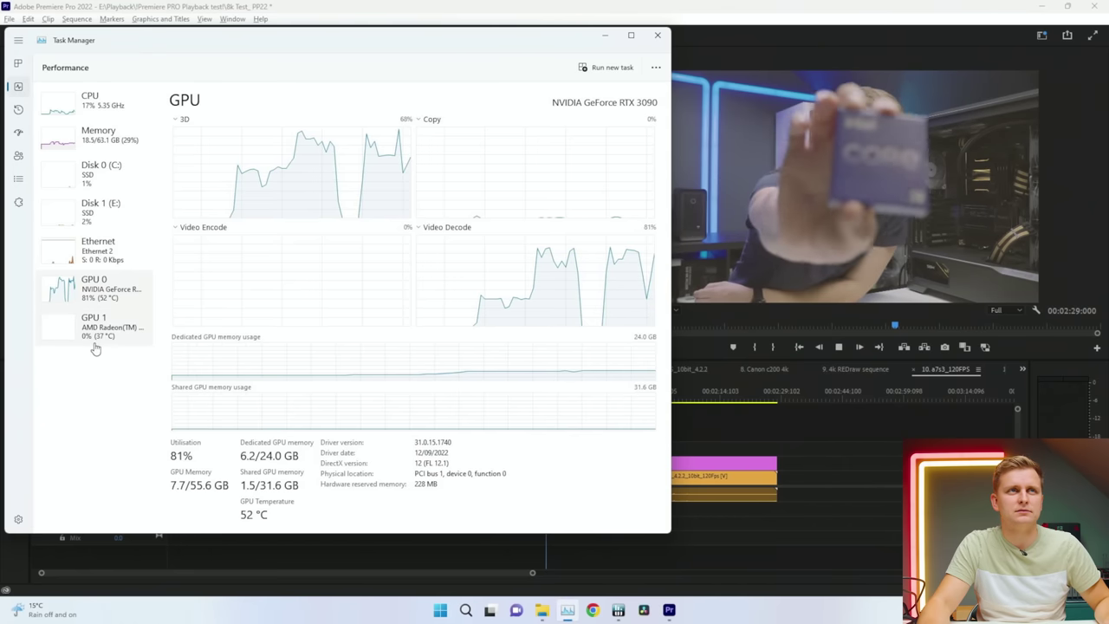
key(alt+Tab)
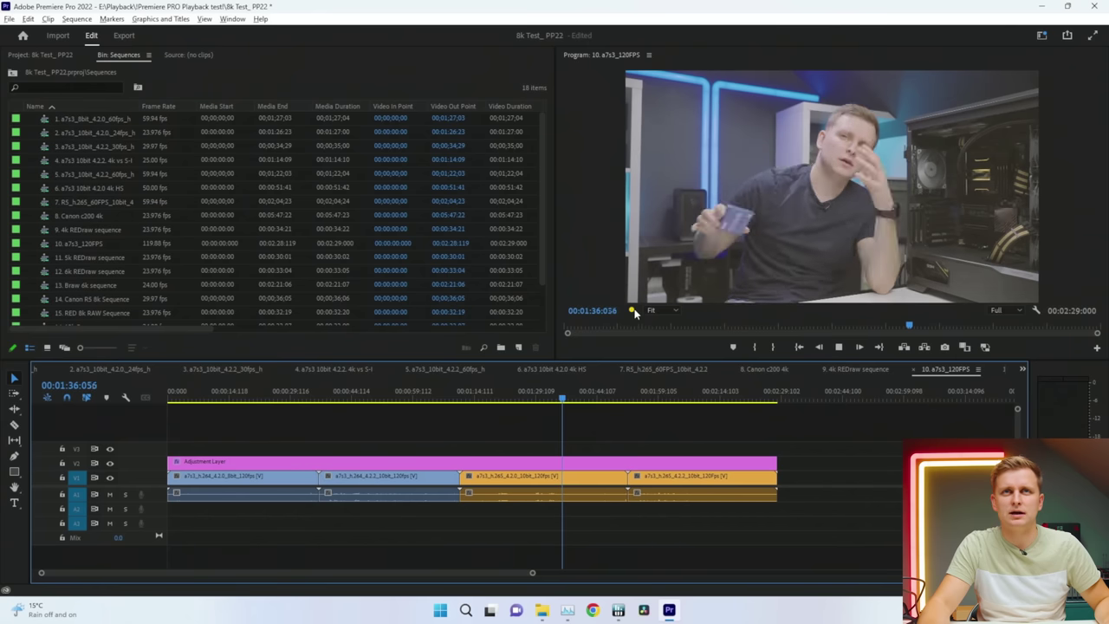
Step: Play the last clip from 01:53, checking GPU load and the 448 dropped frames
click(641, 388)
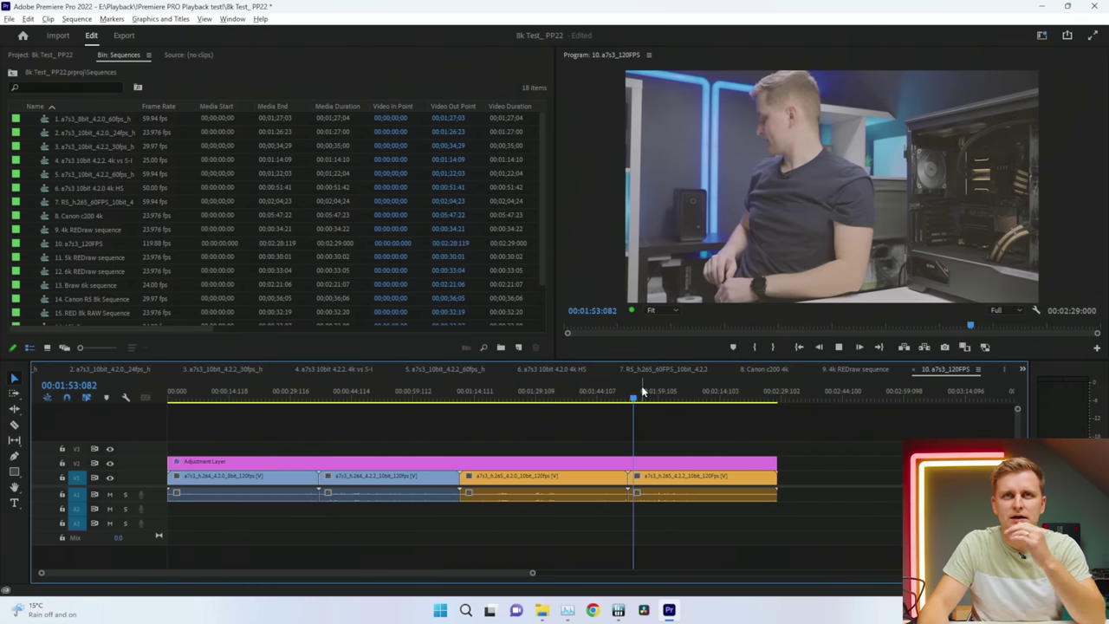
key(space)
key(alt+Tab)
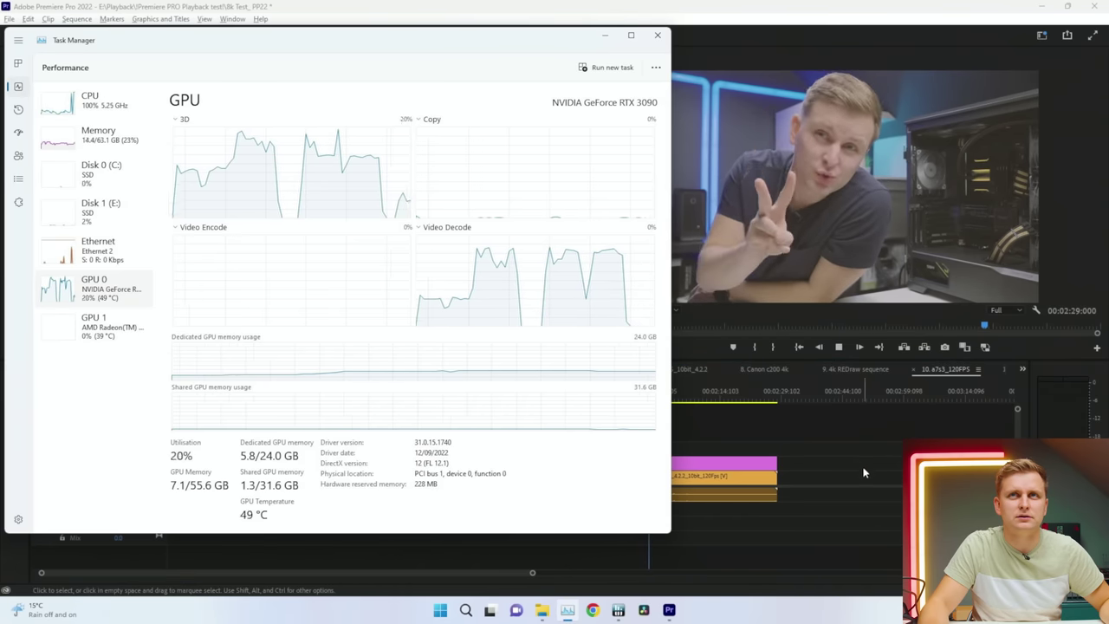
key(alt+Tab)
mouse_move(634, 317)
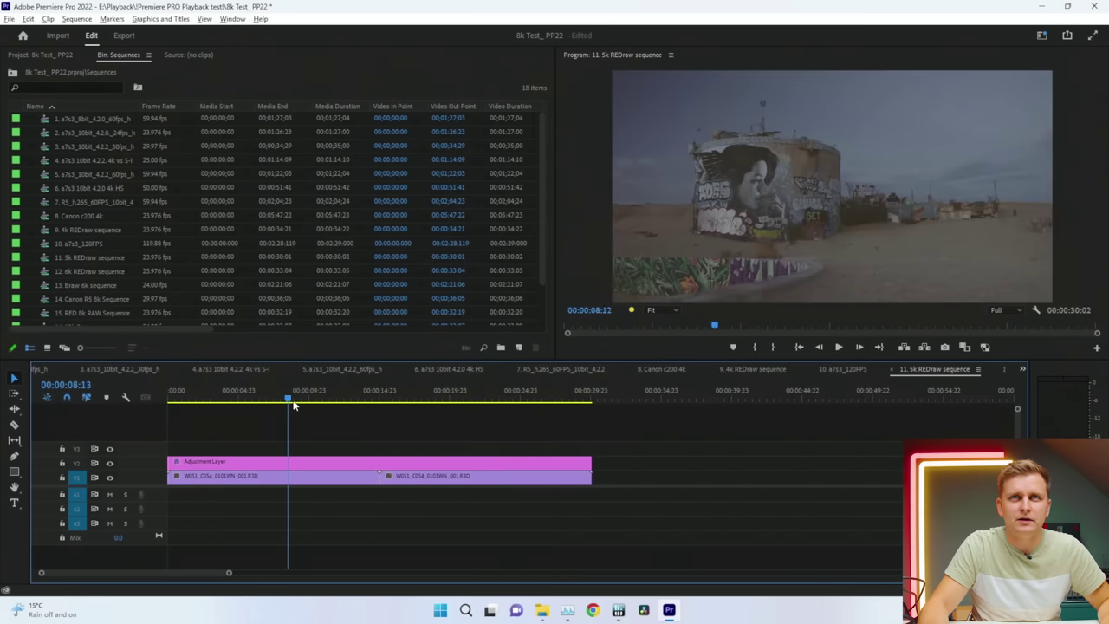
Step: Open the 11. 5k REDraw sequence, enlarge the upper panels, and play from near the start
drag(292, 400, 433, 417)
drag(555, 361, 555, 398)
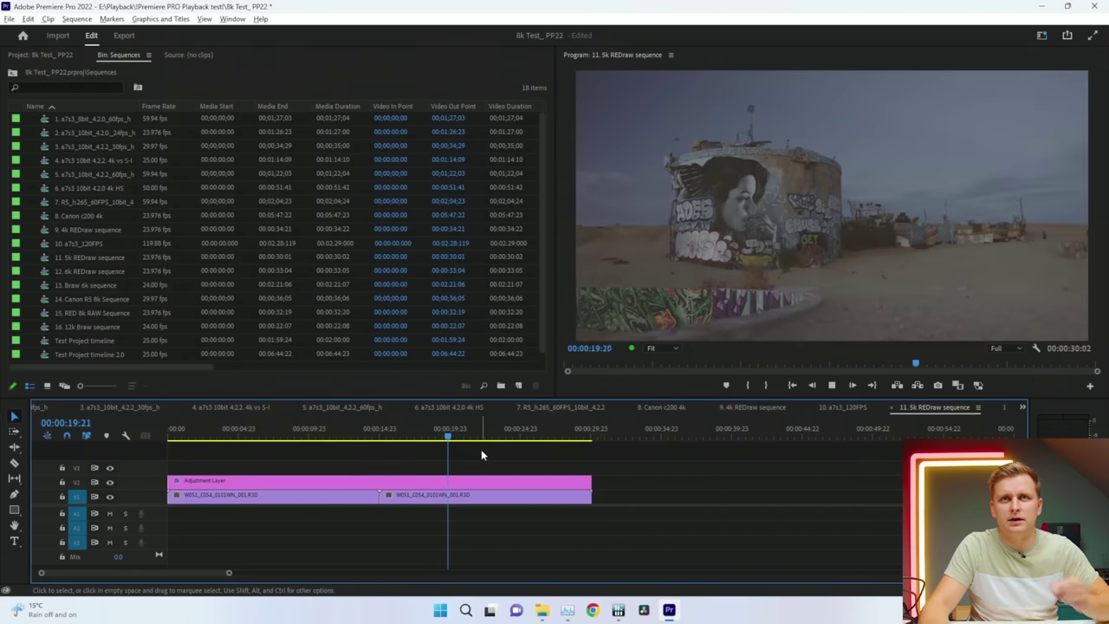
click(206, 429)
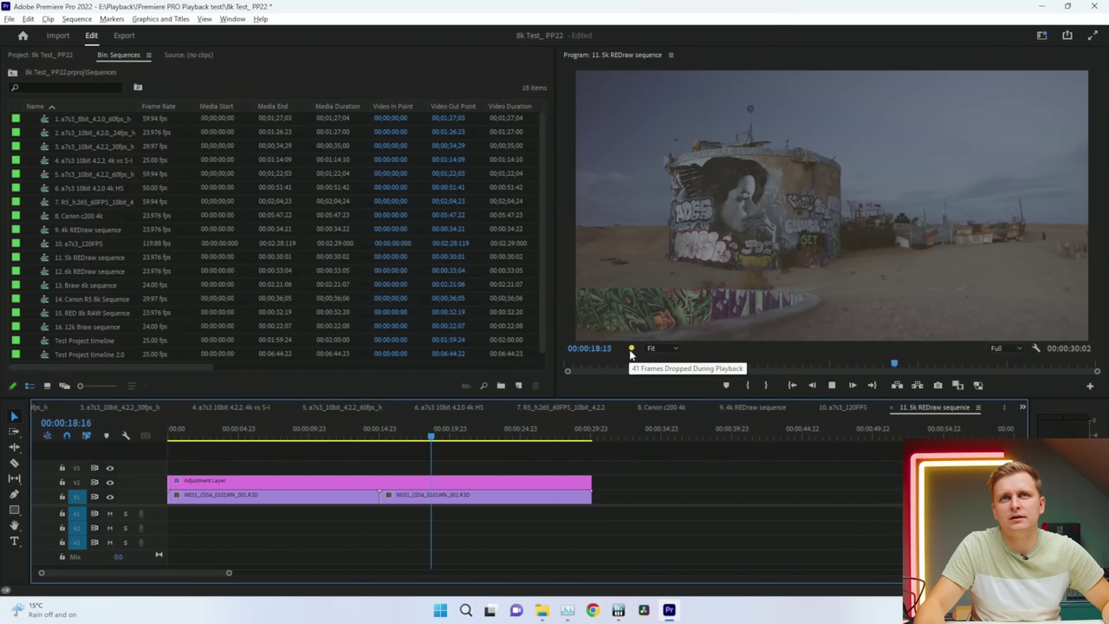
Step: Stop playback, confirm 2 dropped frames, and scrub back through the middle around 19 seconds
key(space)
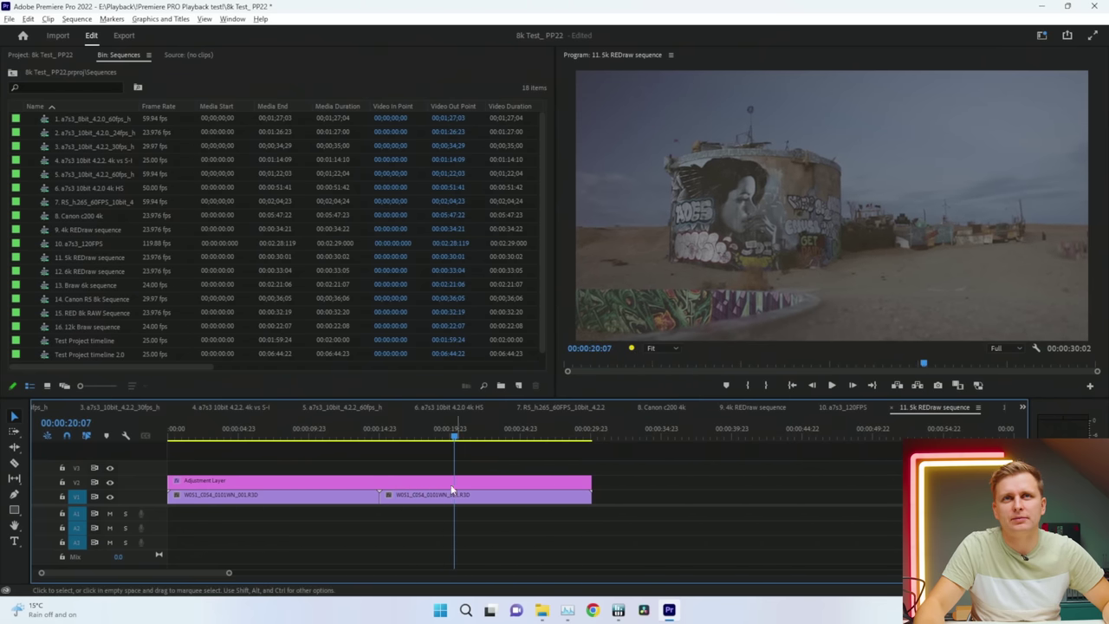
mouse_move(631, 353)
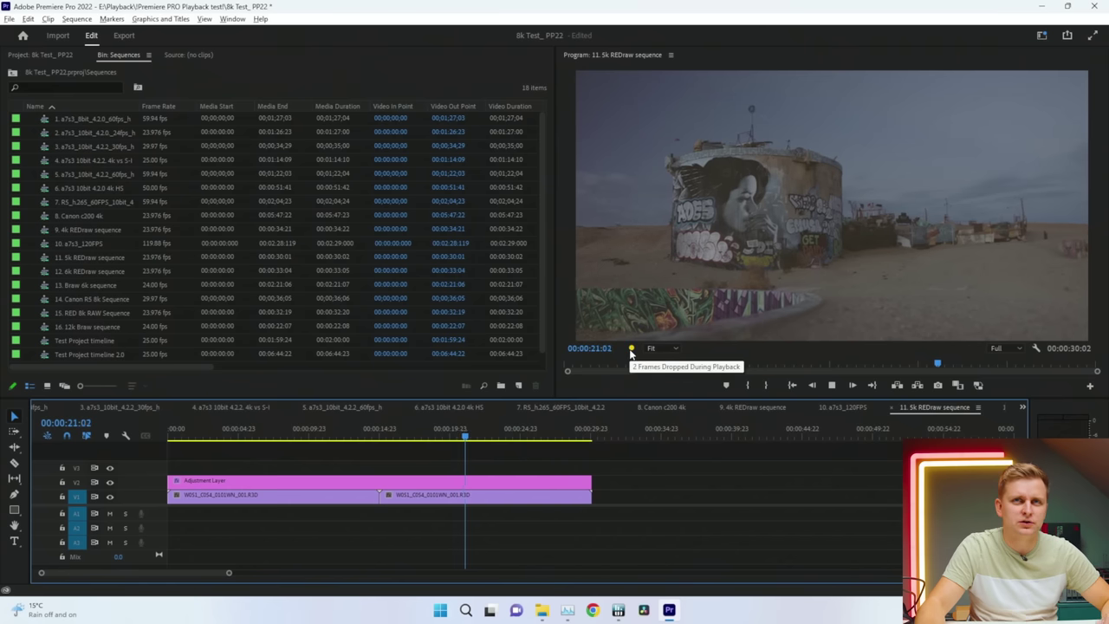
key(space)
drag(566, 446, 444, 465)
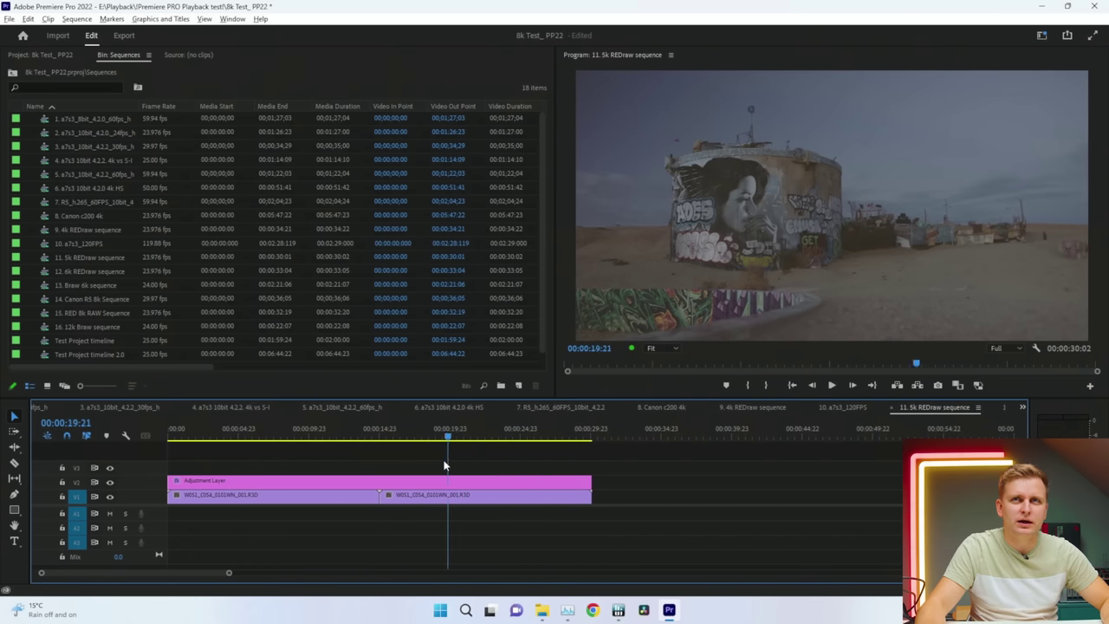
mouse_move(366, 469)
mouse_down()
mouse_move(297, 459)
mouse_move(423, 438)
mouse_move(331, 454)
mouse_move(371, 460)
mouse_up()
Step: Switch to the 12. 6k REDraw sequence and play it from about 4 seconds, checking GPU load
key(ctrl+shift+period)
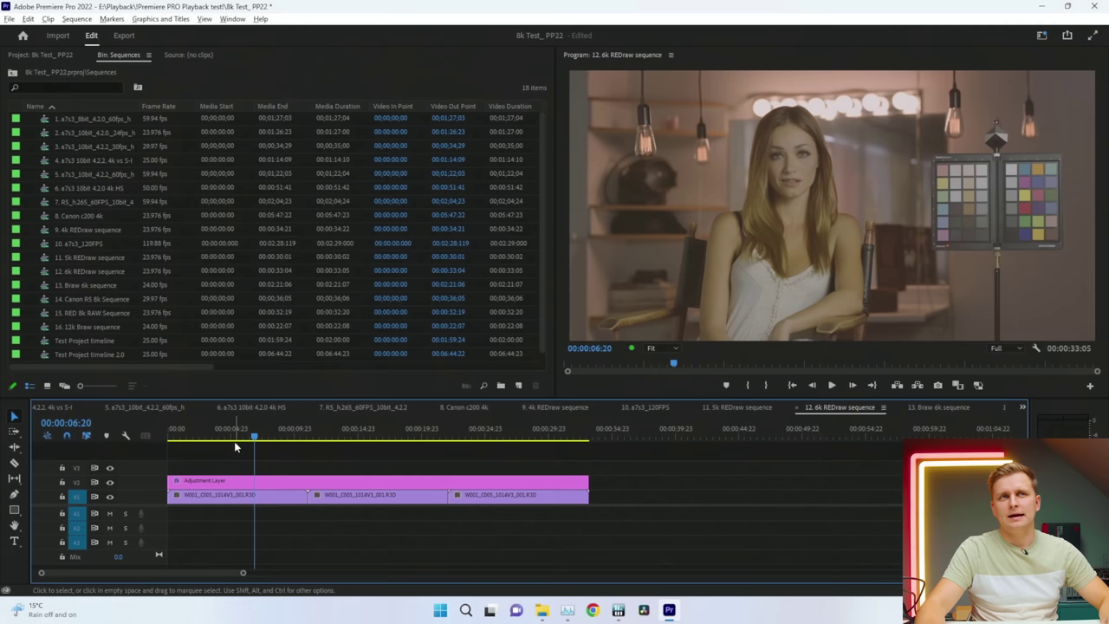
click(229, 437)
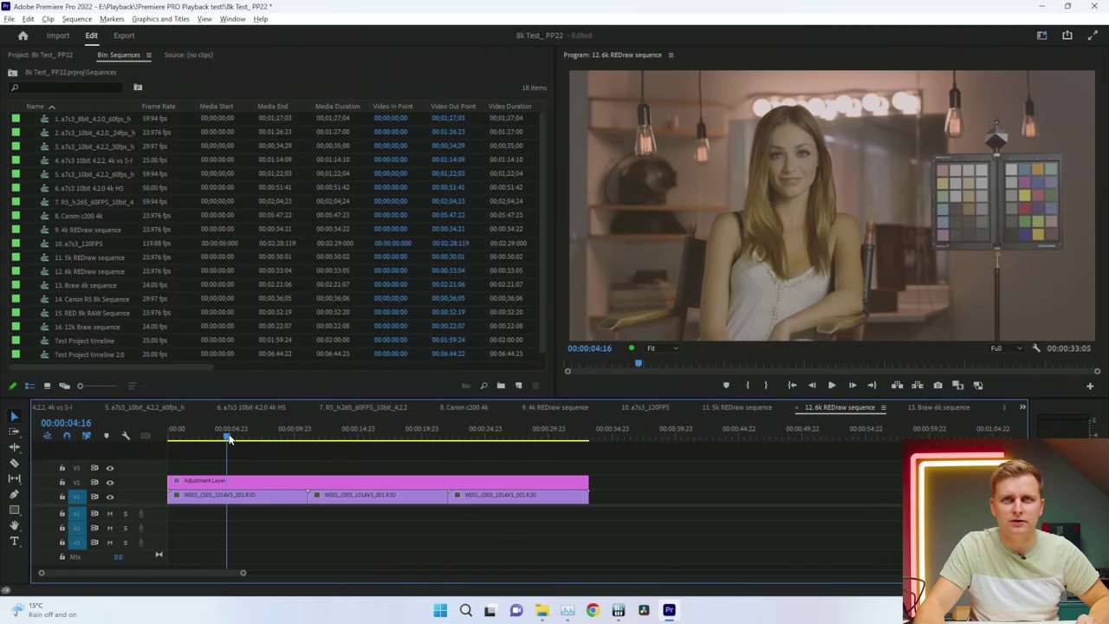
key(space)
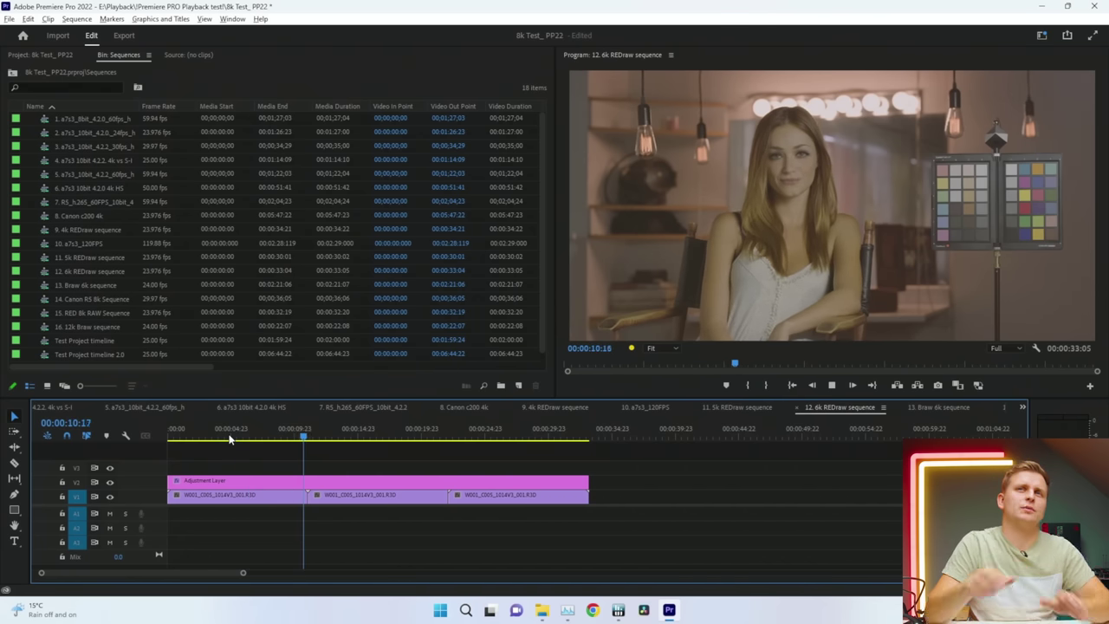
key(alt+Tab)
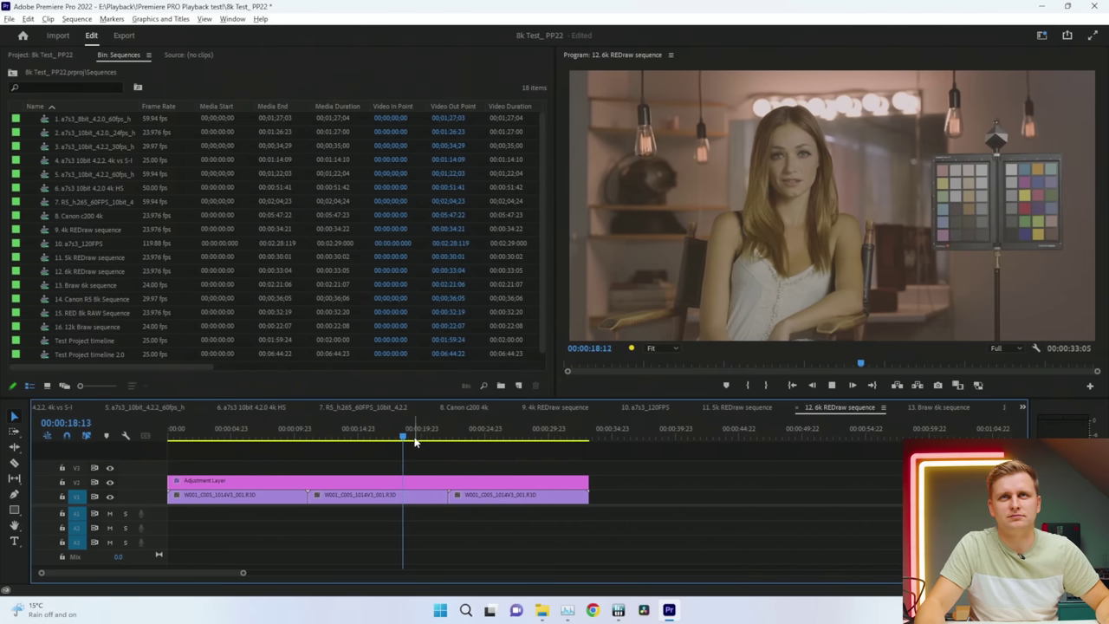
Step: Scrub around 17–21 seconds and resume playback, then open the 13. Braw 6k sequence at about 31 seconds
drag(432, 433, 237, 449)
key(space)
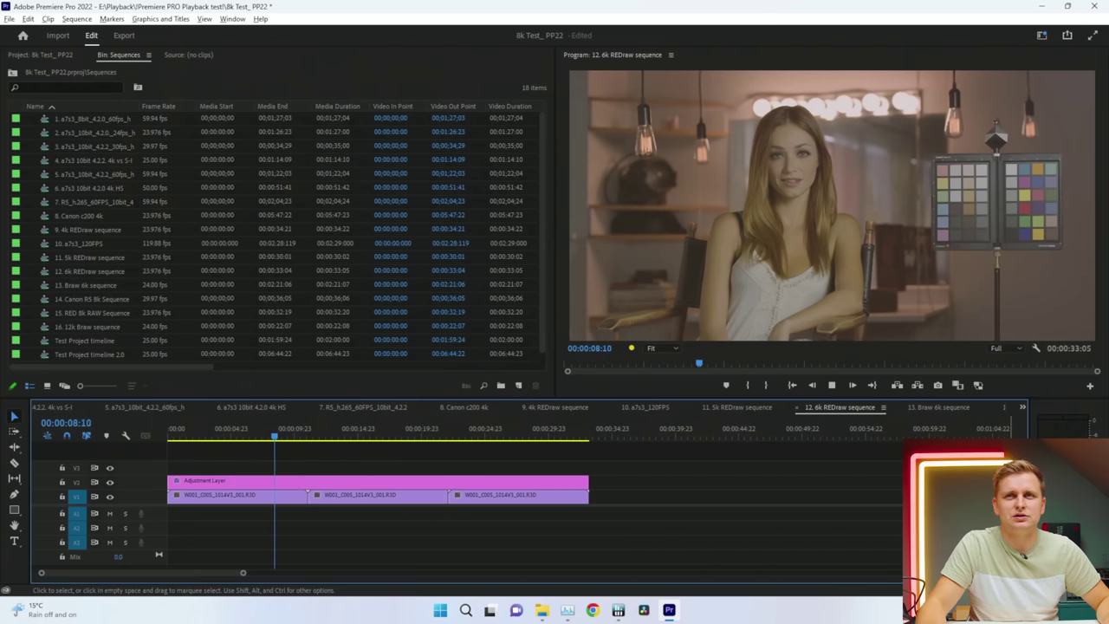
click(938, 407)
click(305, 437)
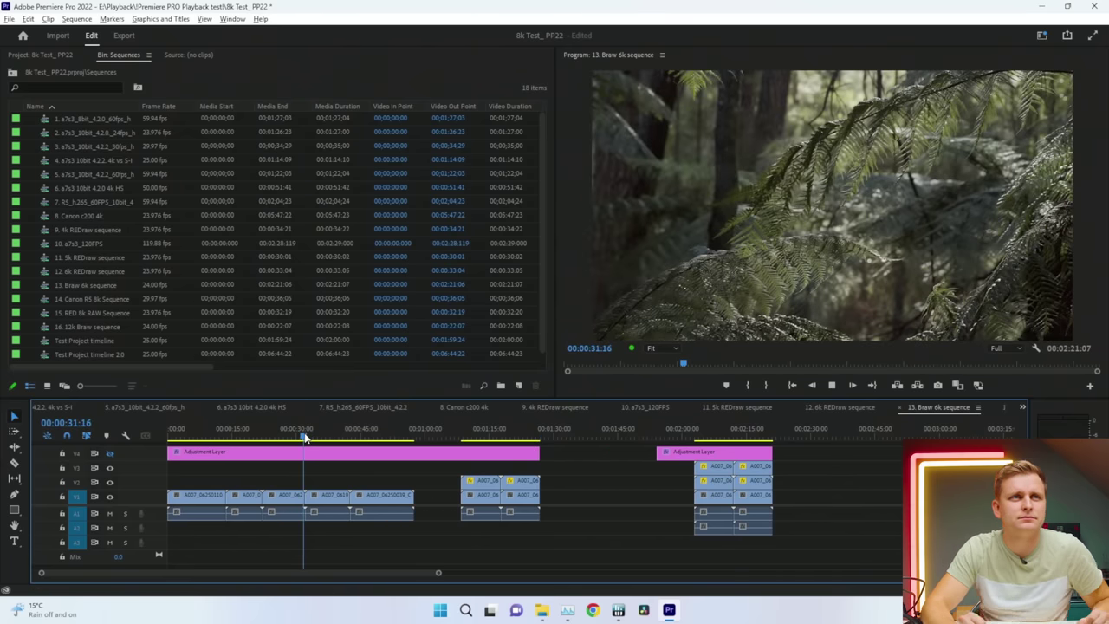
Step: Play the Braw 6k sequence, then replay from about 22 seconds while watching CPU load in Task Manager
key(space)
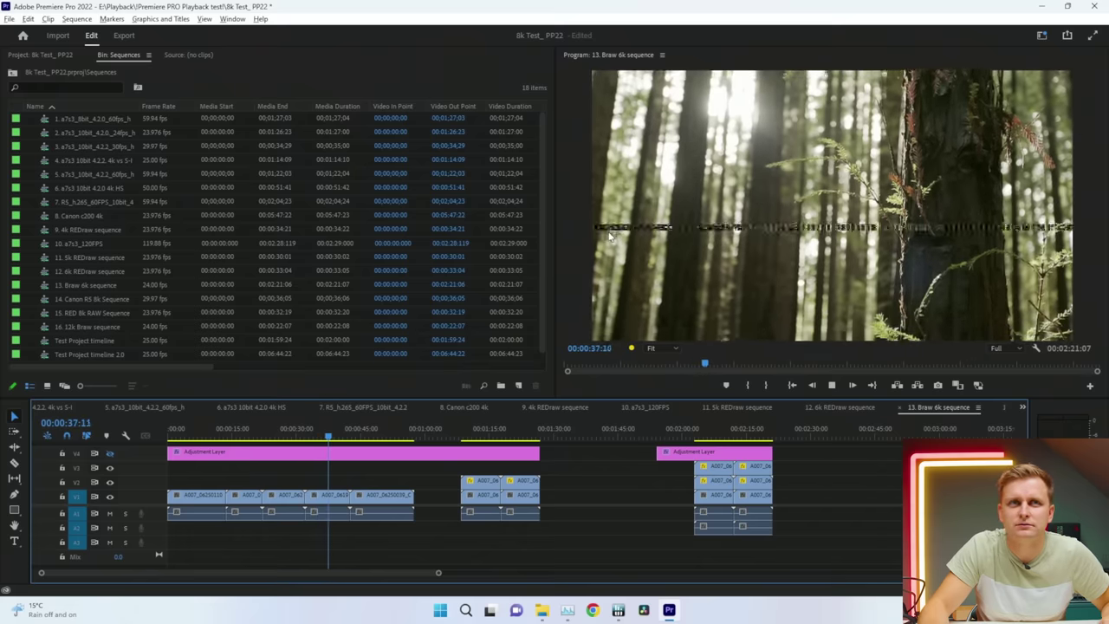
key(space)
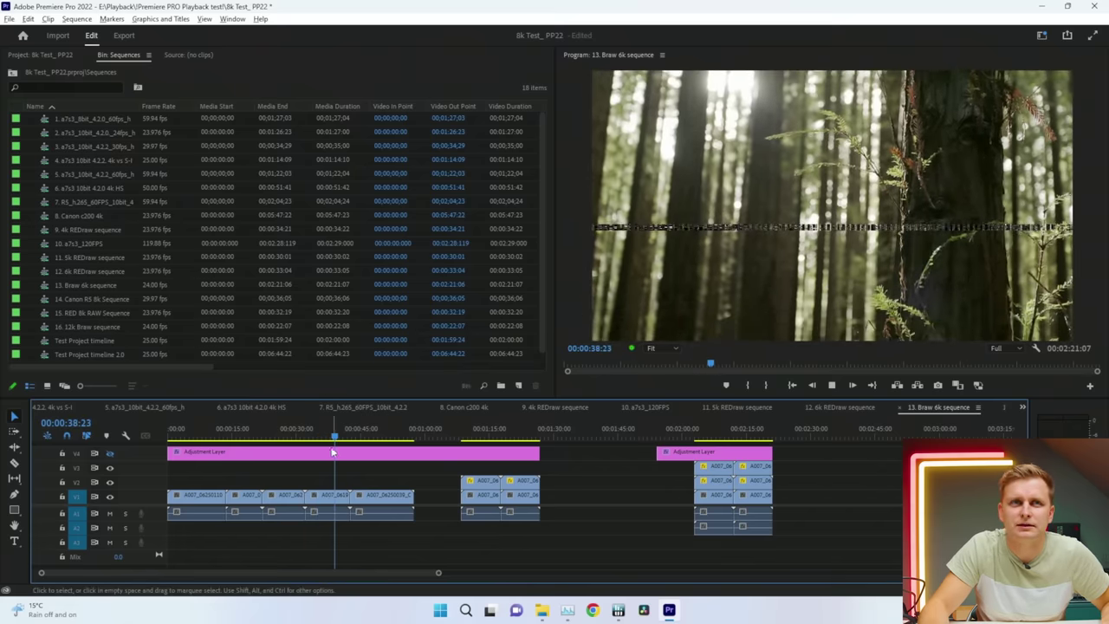
click(266, 436)
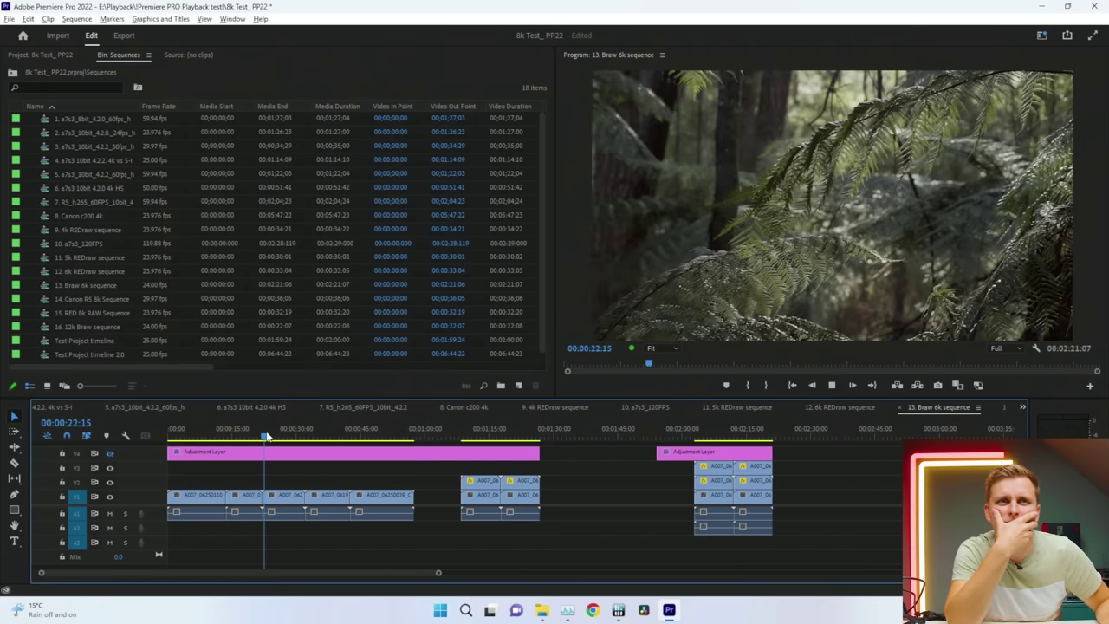
key(space)
key(ctrl+shift+Escape)
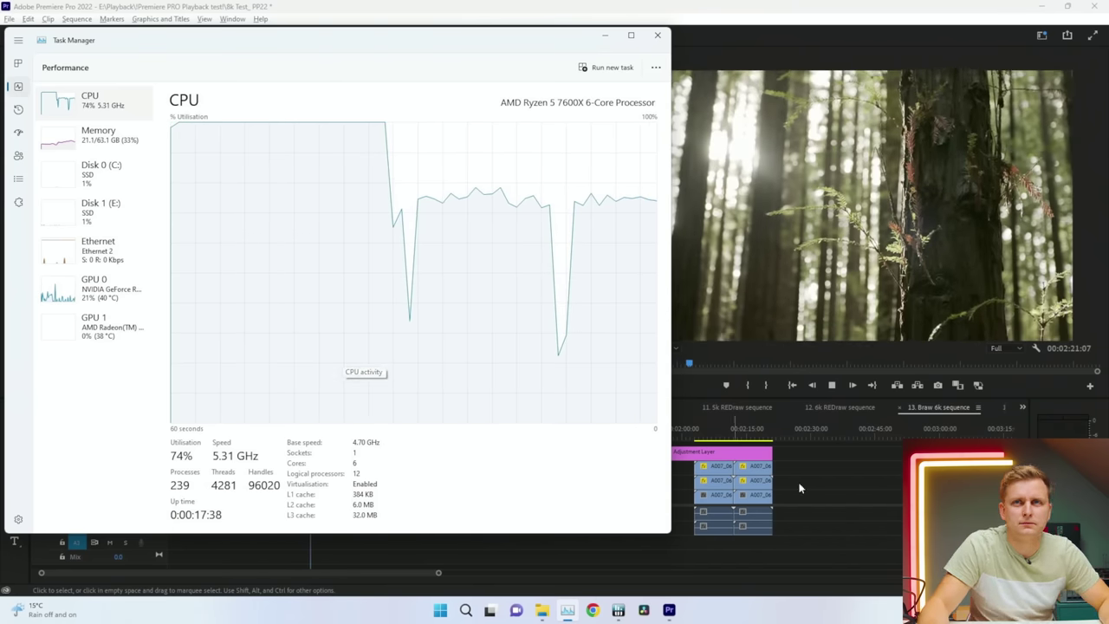
click(797, 485)
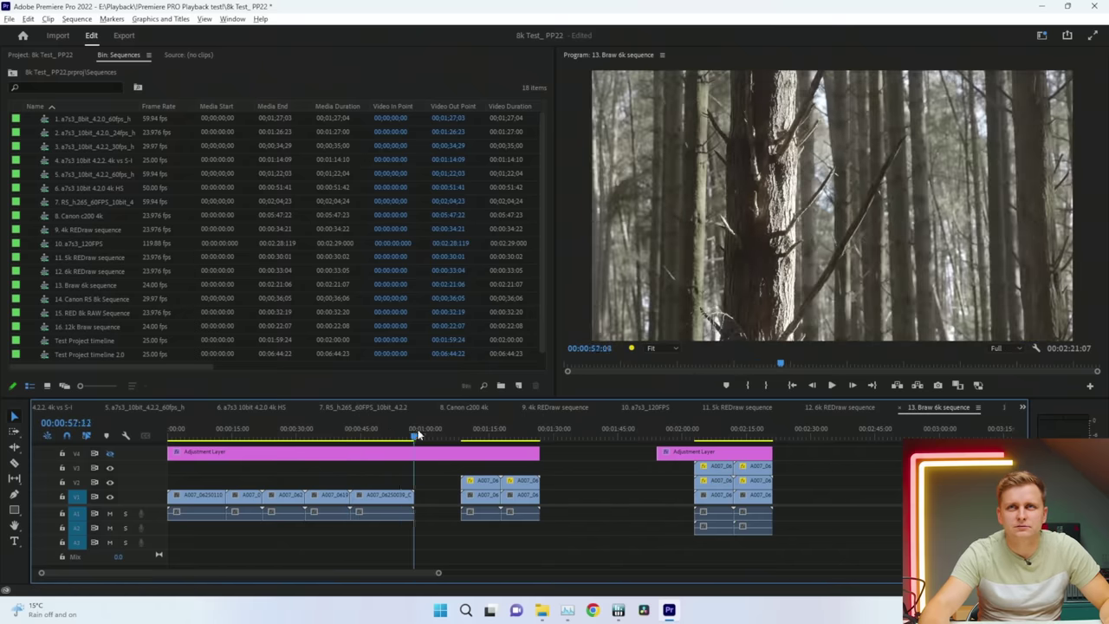
Step: Move the Braw timeline playhead to about 1:08 and enable the adjustment layer on track V4
drag(417, 435, 382, 438)
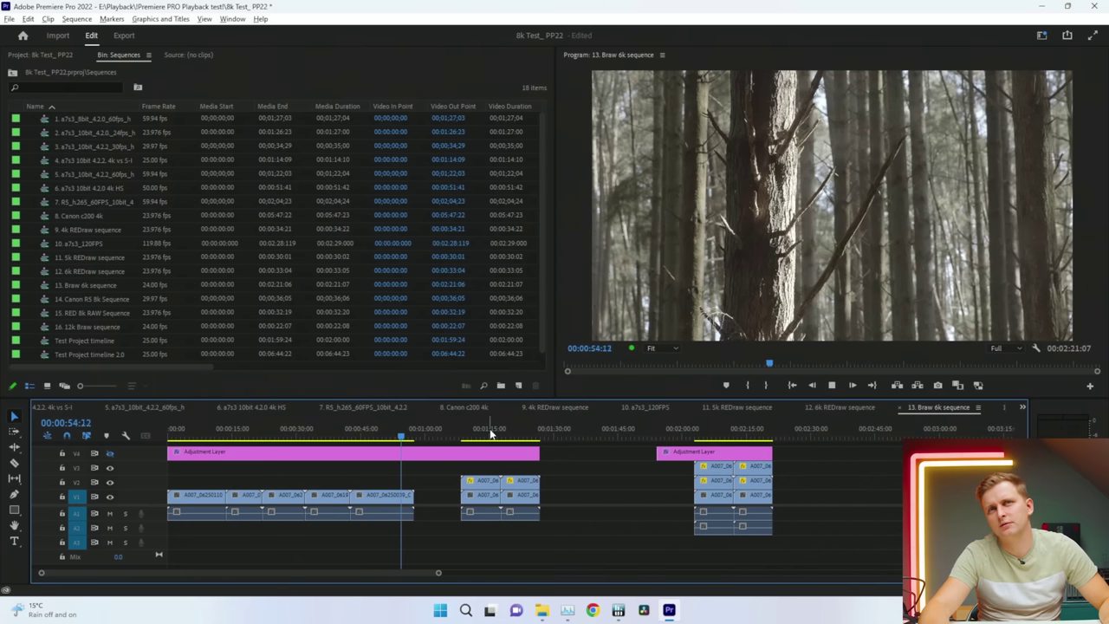
click(464, 432)
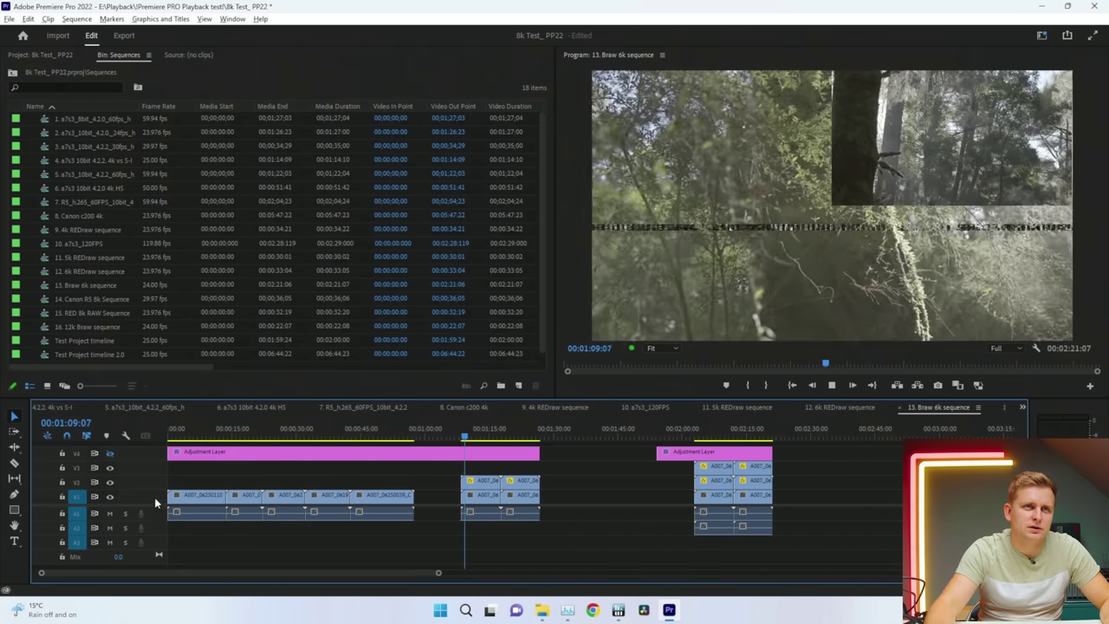
click(110, 455)
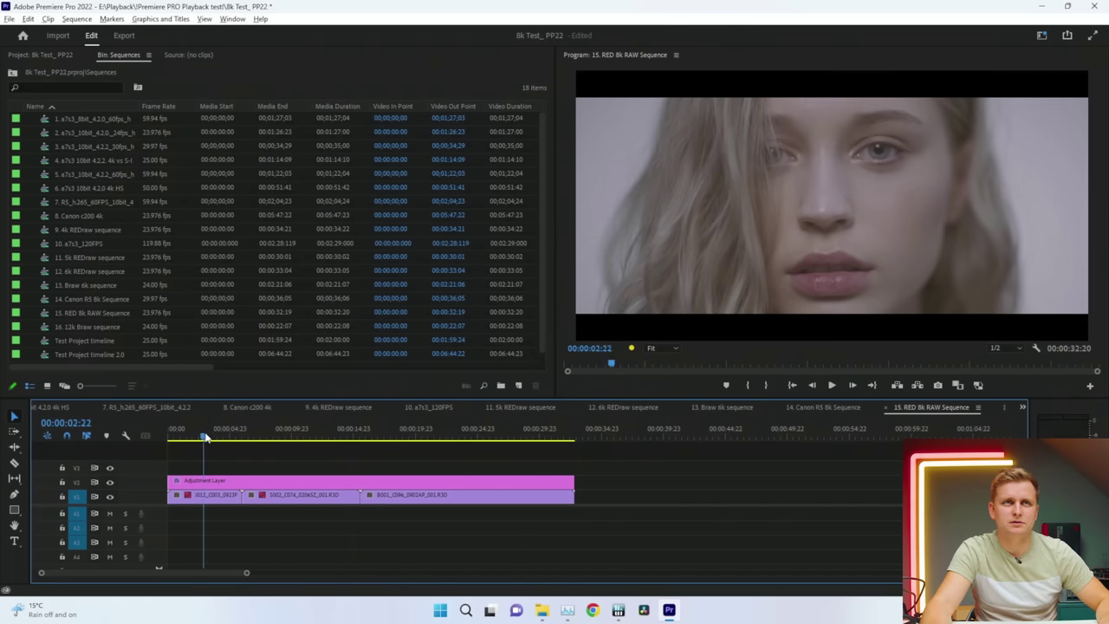
Step: Play the RED 8k RAW sequence from around 18 seconds and scrub through its later part
mouse_move(206, 435)
mouse_down()
mouse_move(424, 445)
mouse_move(199, 456)
mouse_up()
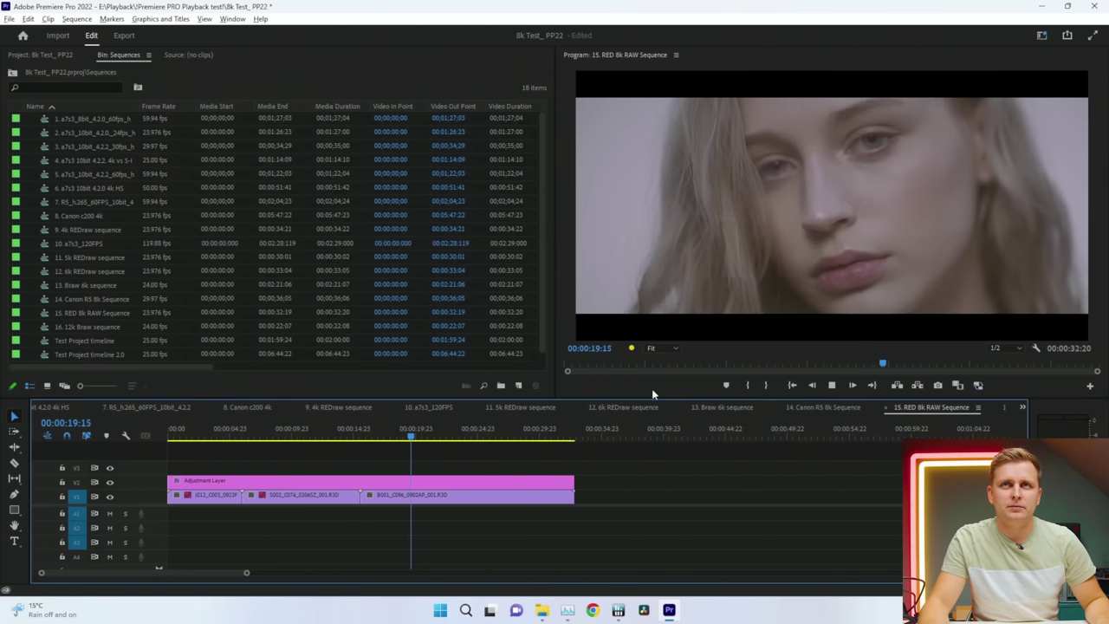
click(487, 431)
drag(537, 436, 403, 436)
key(space)
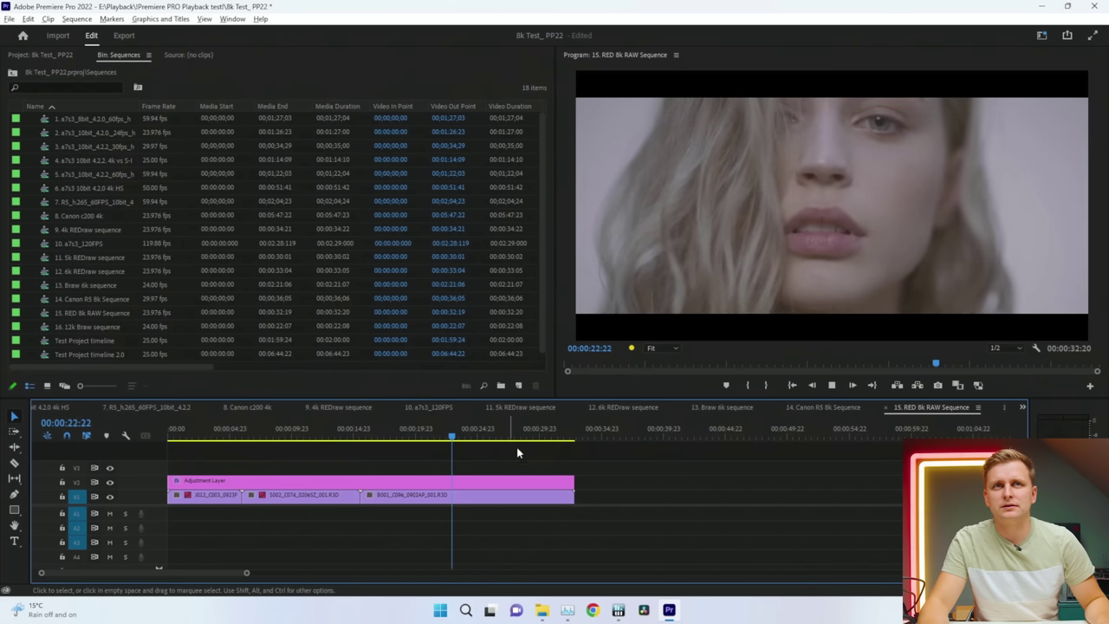
drag(499, 438, 531, 446)
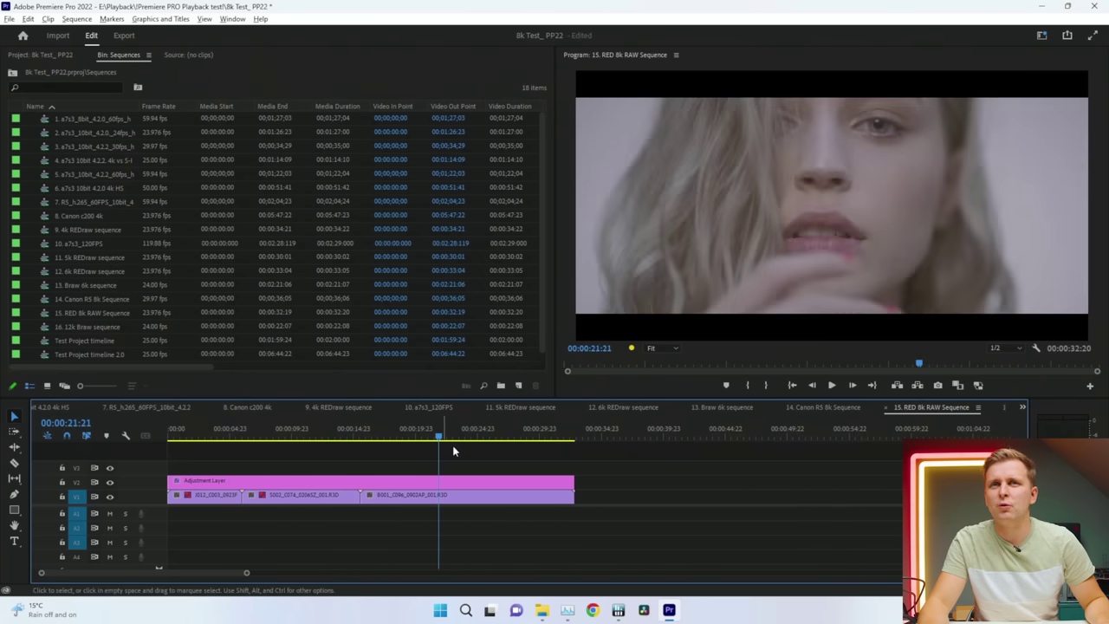
scroll(953, 413, down, 1)
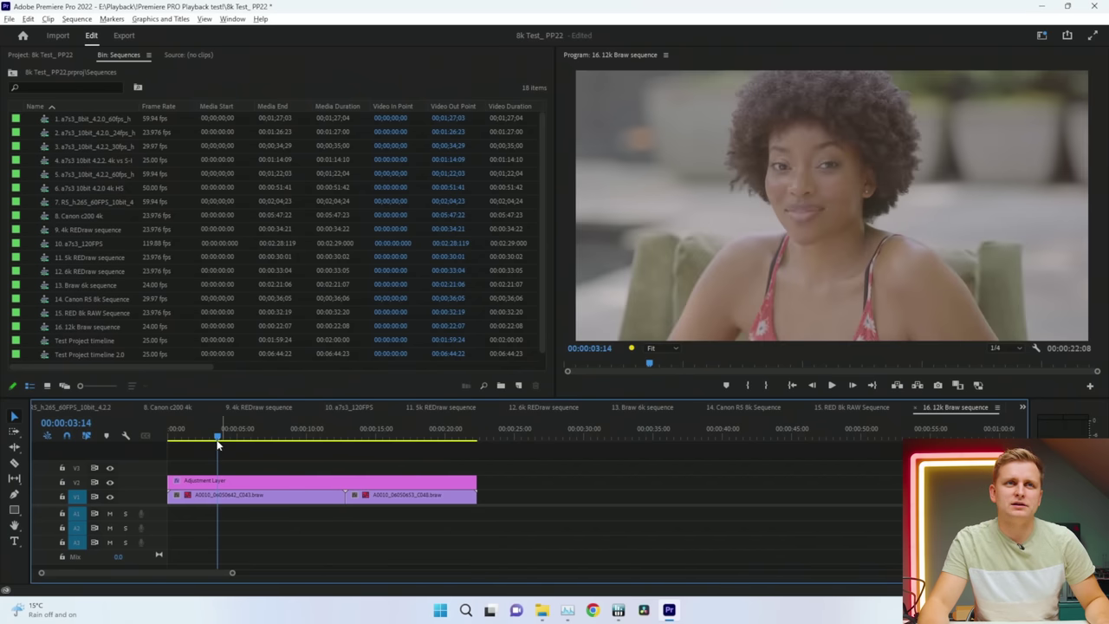
Step: Play the 12k Braw sequence briefly from near its start
click(175, 438)
key(space)
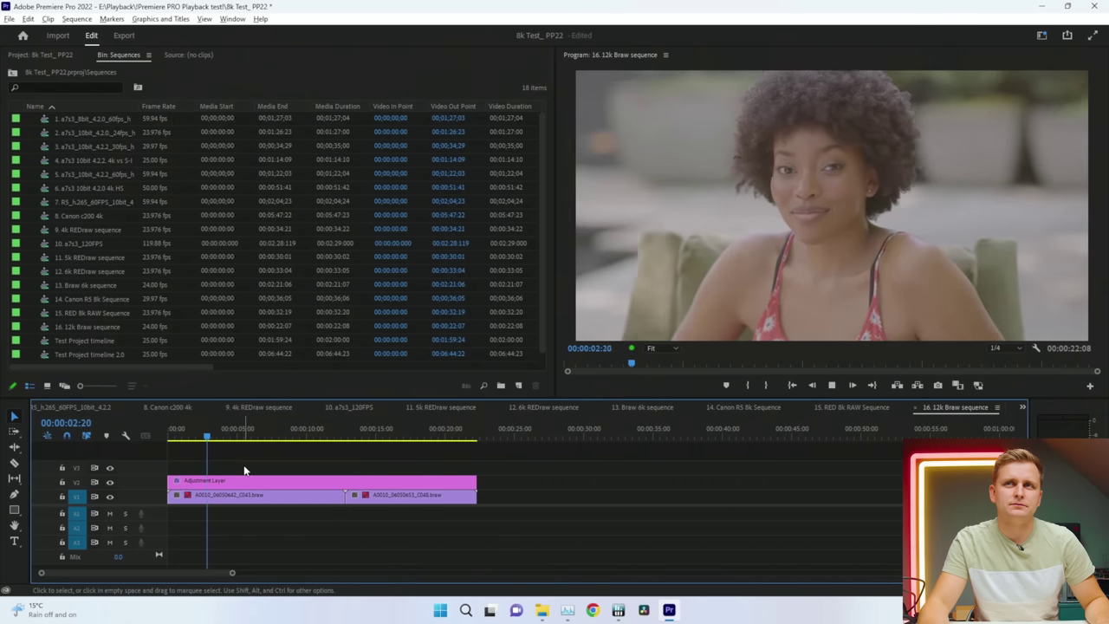
key(space)
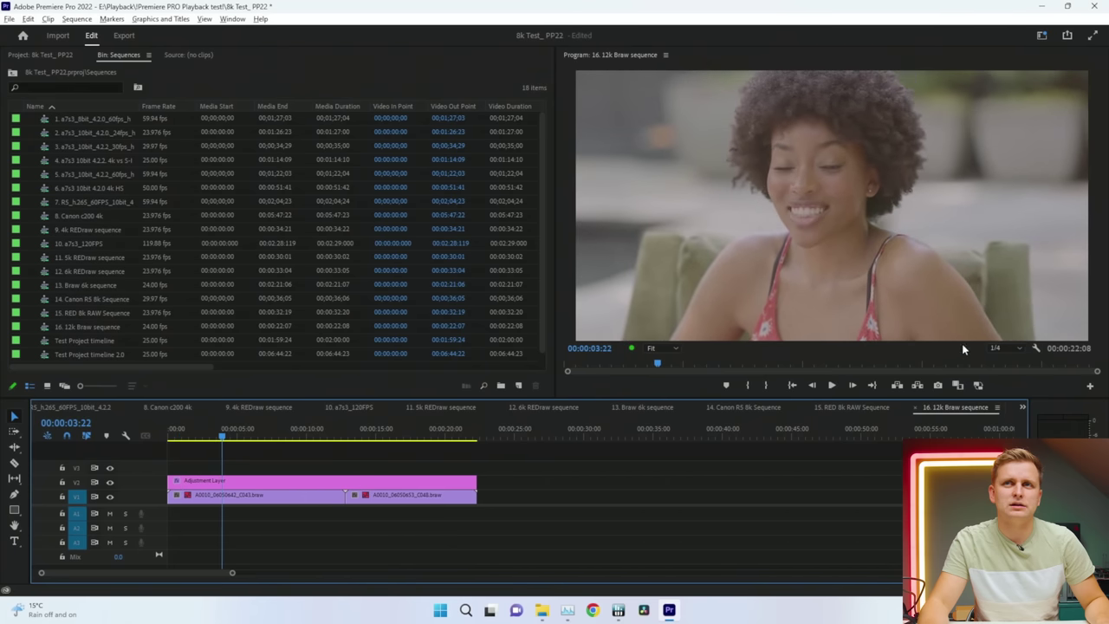
Step: Return to the 15. RED 8k RAW Sequence and scrub to the shark shot around 10–14 seconds
click(845, 408)
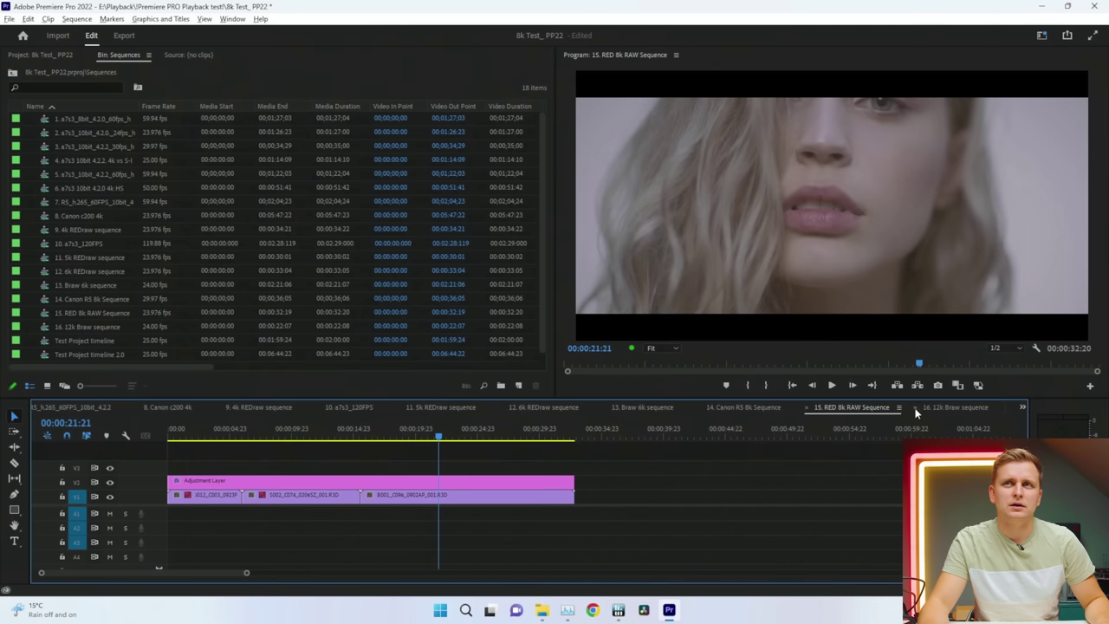
drag(378, 429, 347, 429)
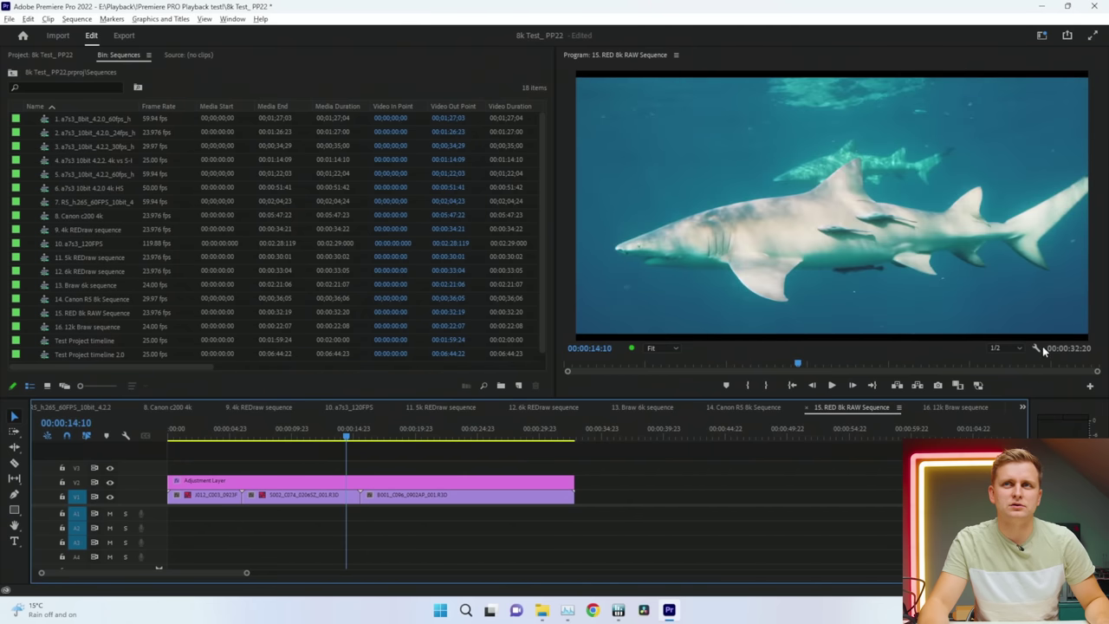
click(291, 433)
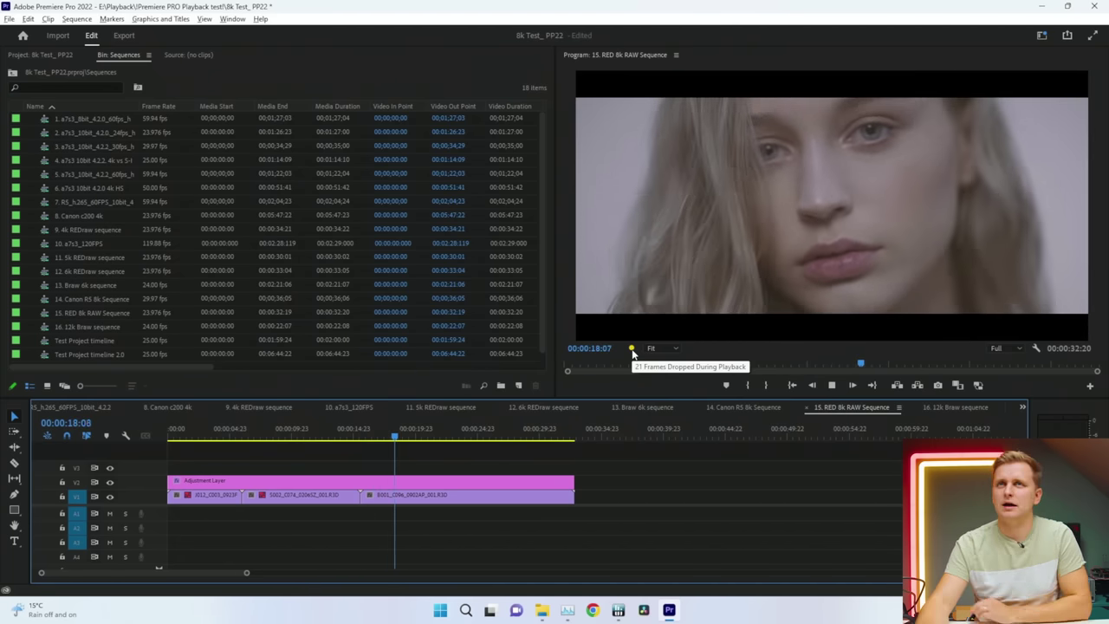
Step: Play the 12k Braw sequence at 1/2 resolution, read its 84 dropped frames, and save the project
click(953, 406)
key(space)
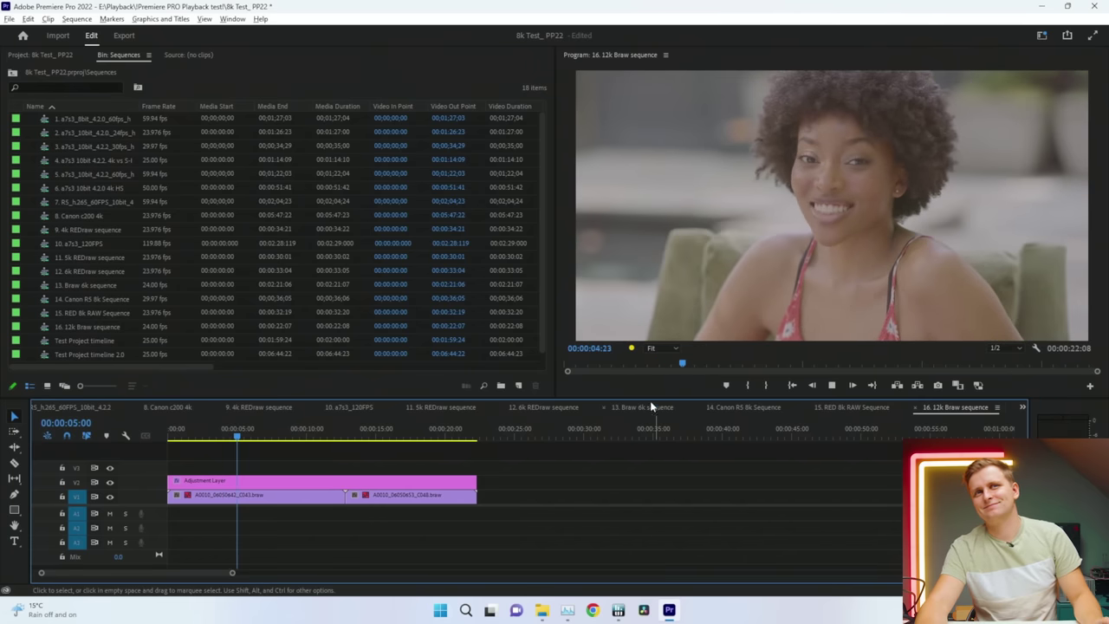
key(space)
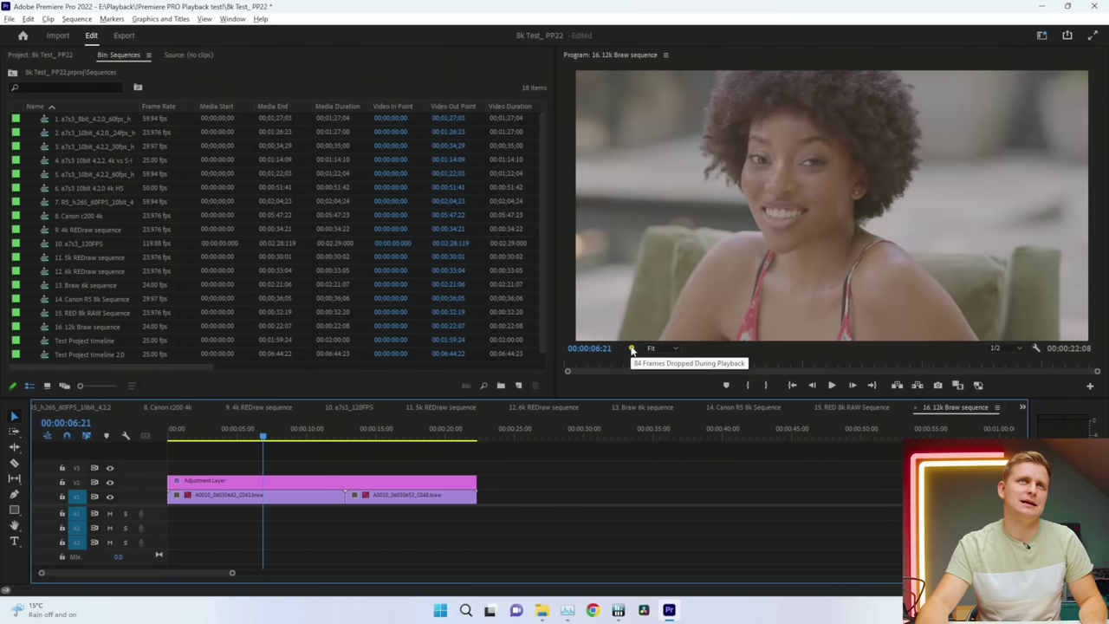
key(ctrl+s)
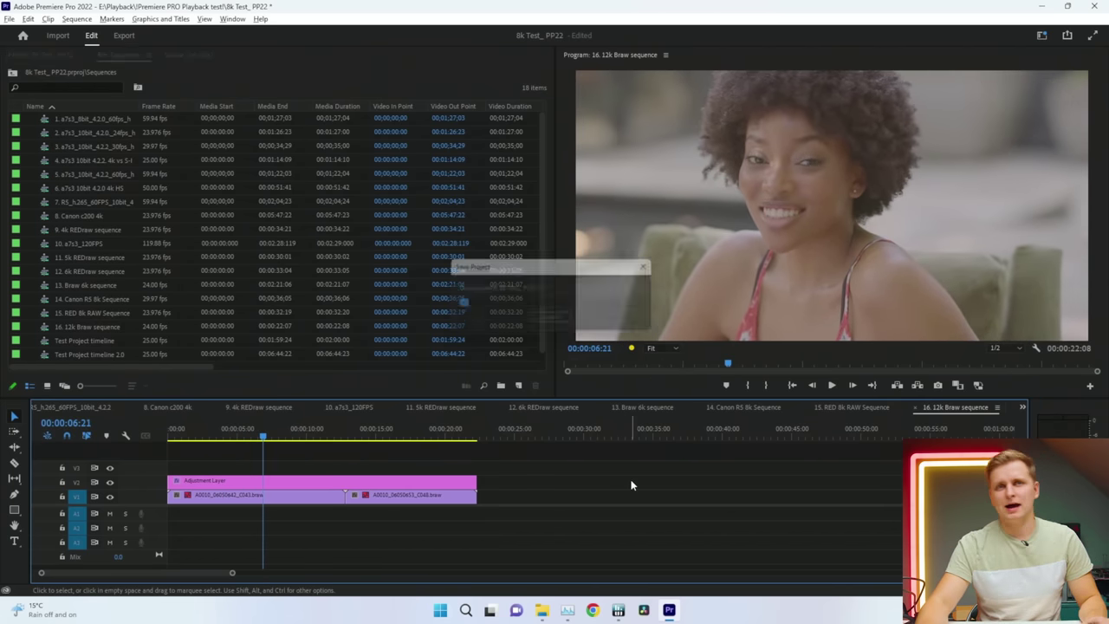